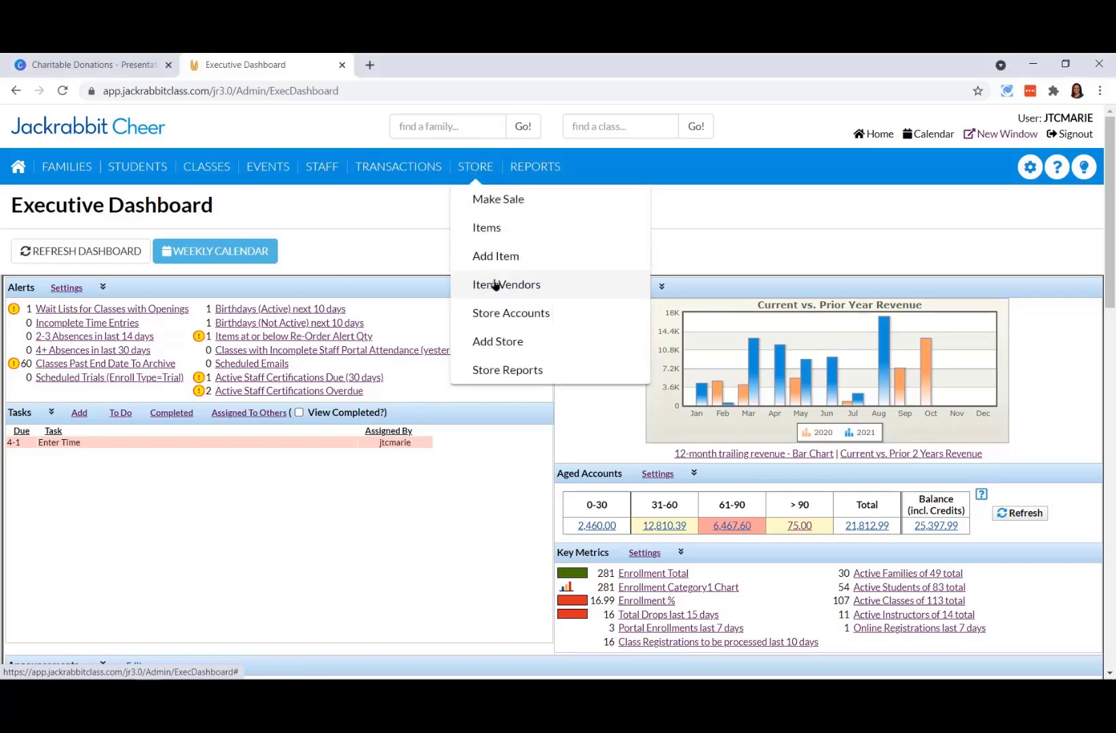
Step: Review the Ronald McDonald House vendor's Charity/Tax Exempt = Yes setting and notes, then save the vendor
left_click(496, 285)
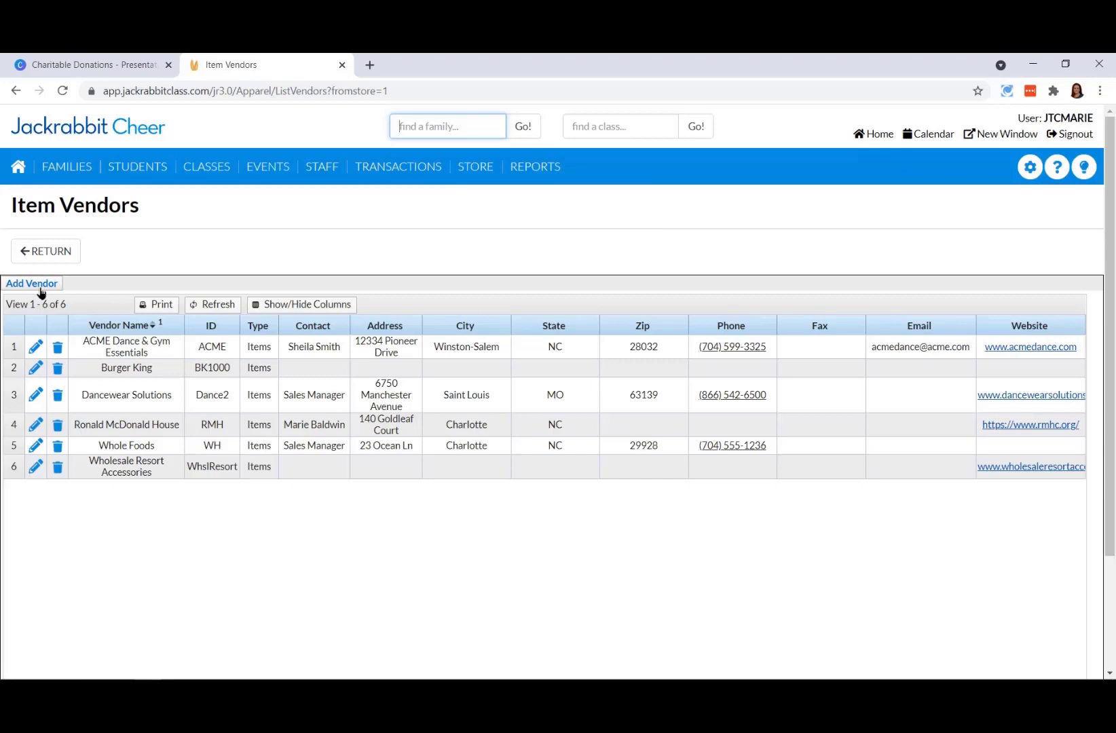
left_click(32, 430)
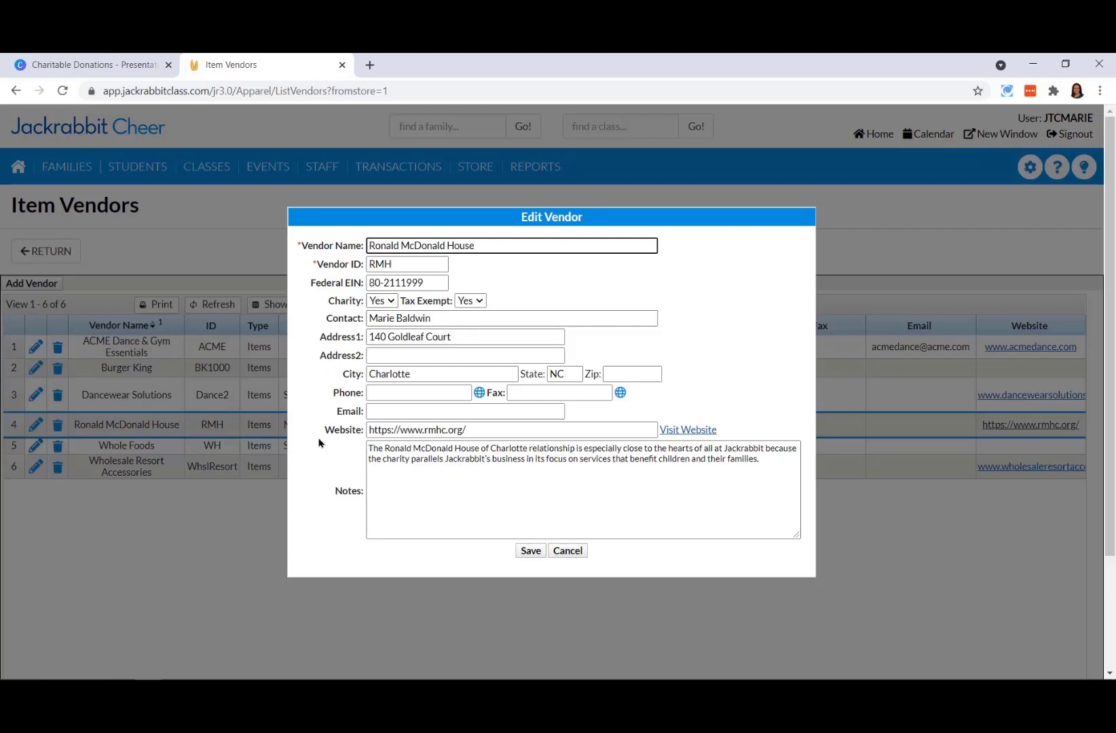
left_click(375, 494)
left_click_drag(334, 491, 424, 496)
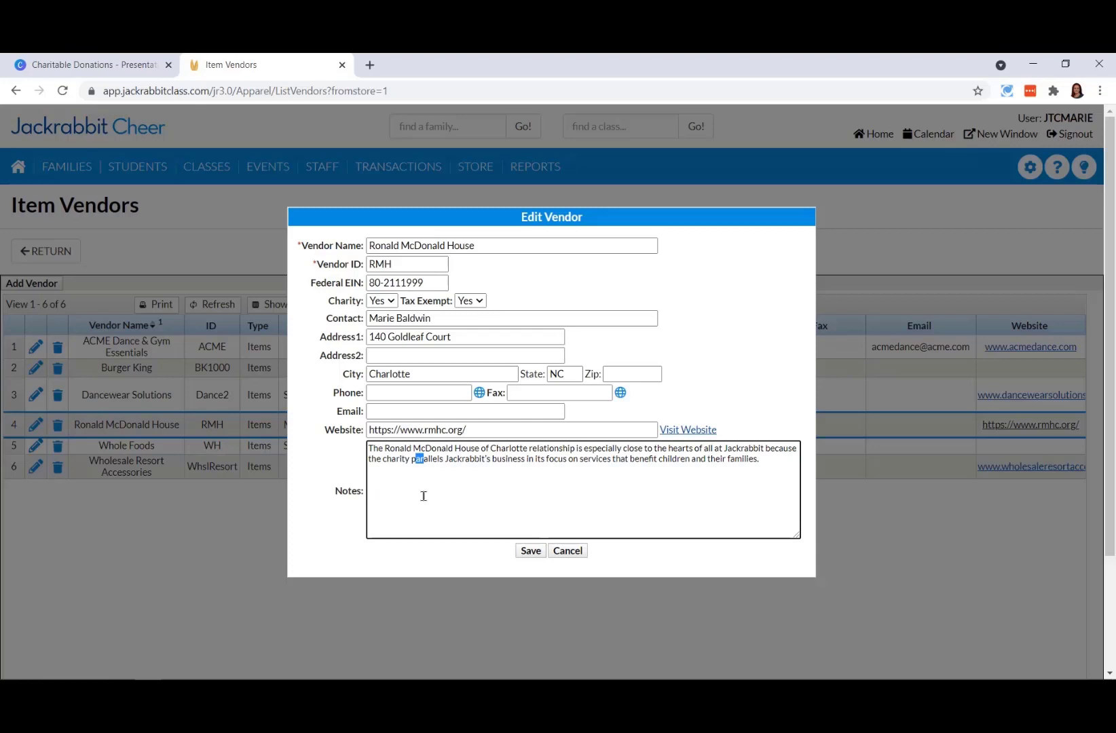
left_click(530, 551)
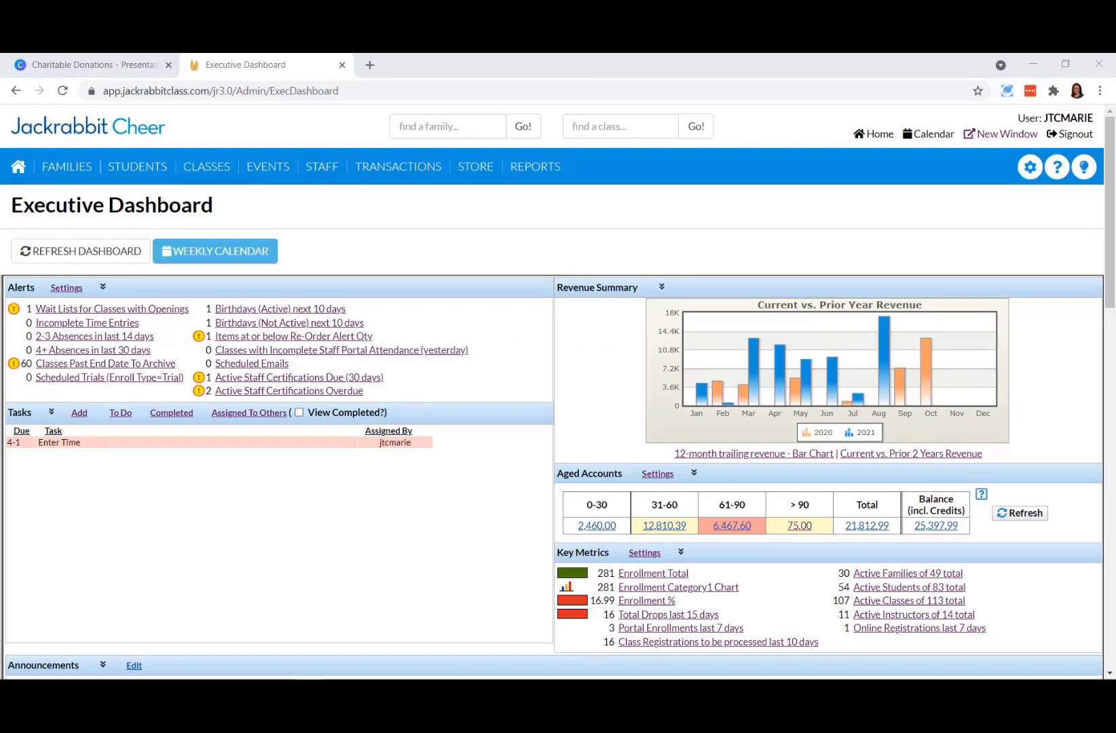
Step: Check the Transaction Types drop-down list for Donation as a Debit type, then return to General Settings
left_click(1031, 176)
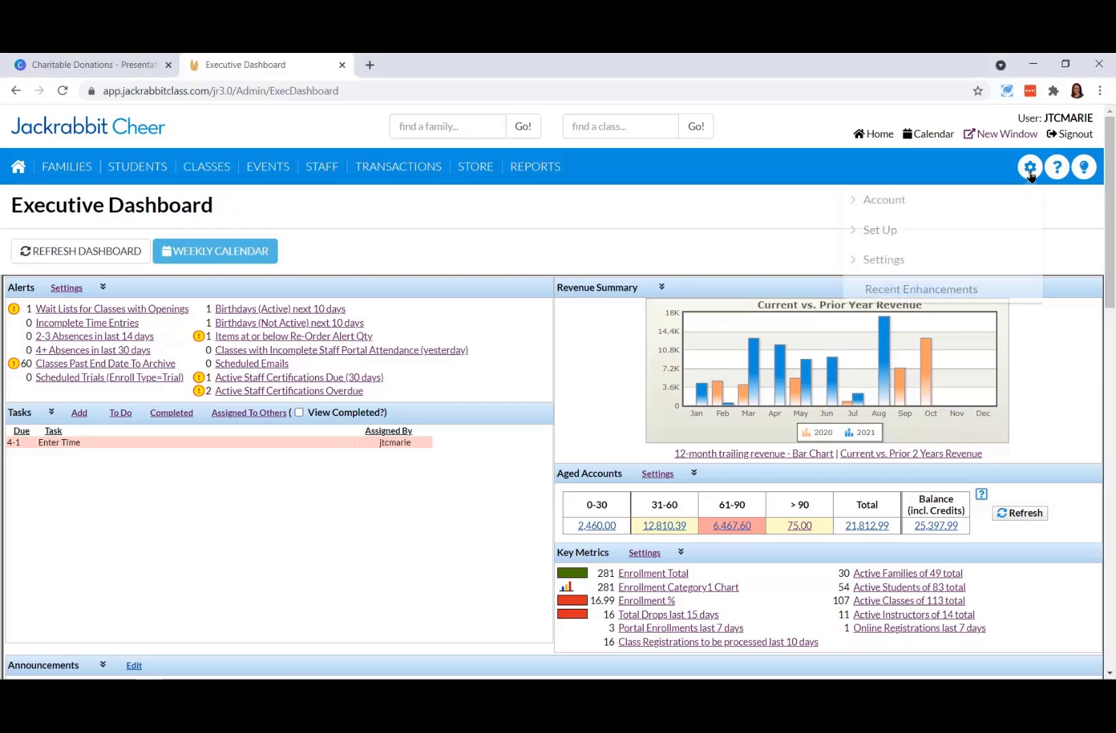
left_click(889, 265)
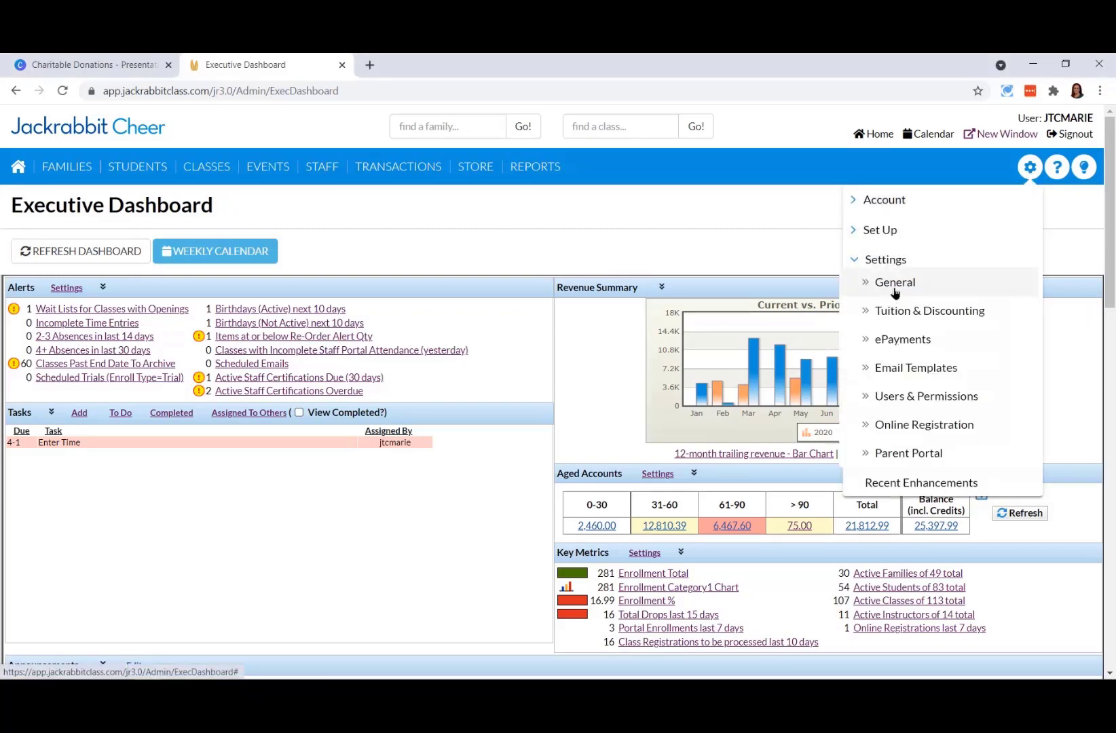
left_click(894, 291)
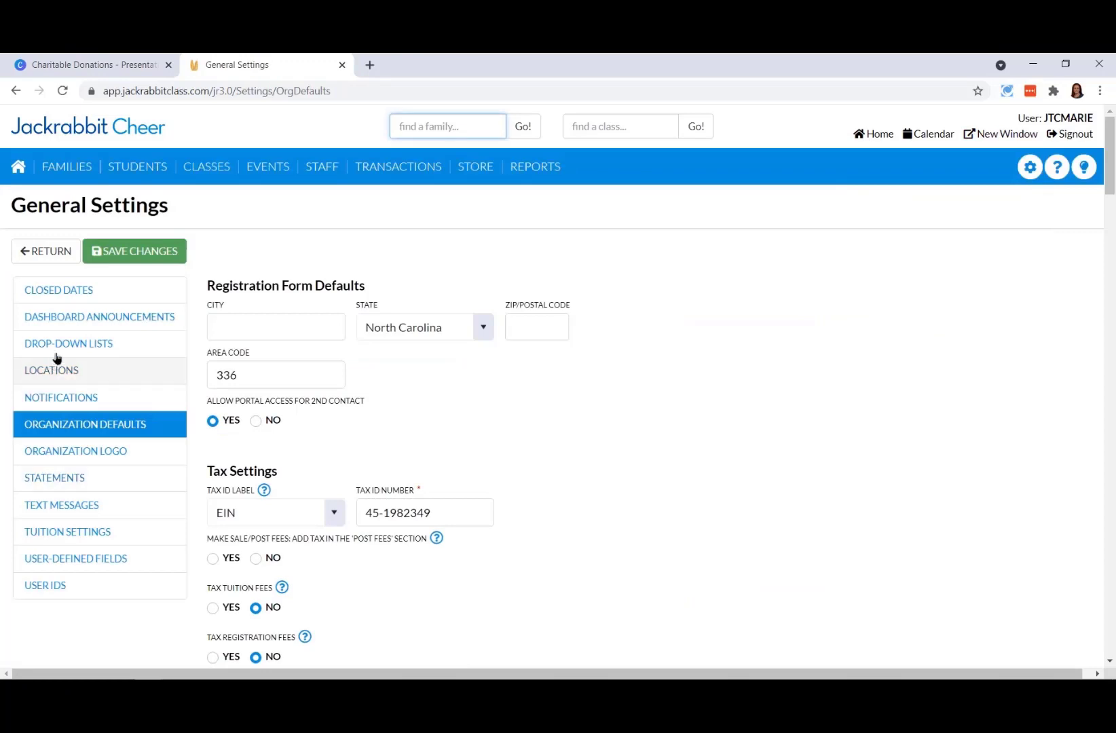
left_click(59, 344)
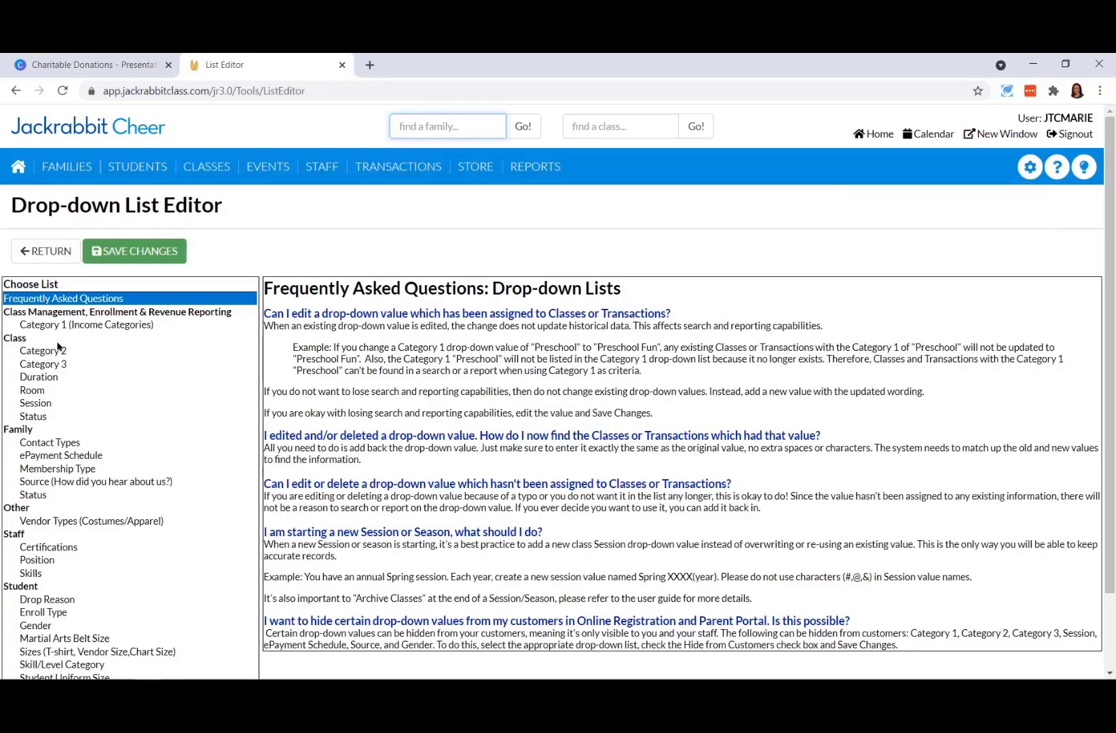
scroll(68, 394, "down", 2)
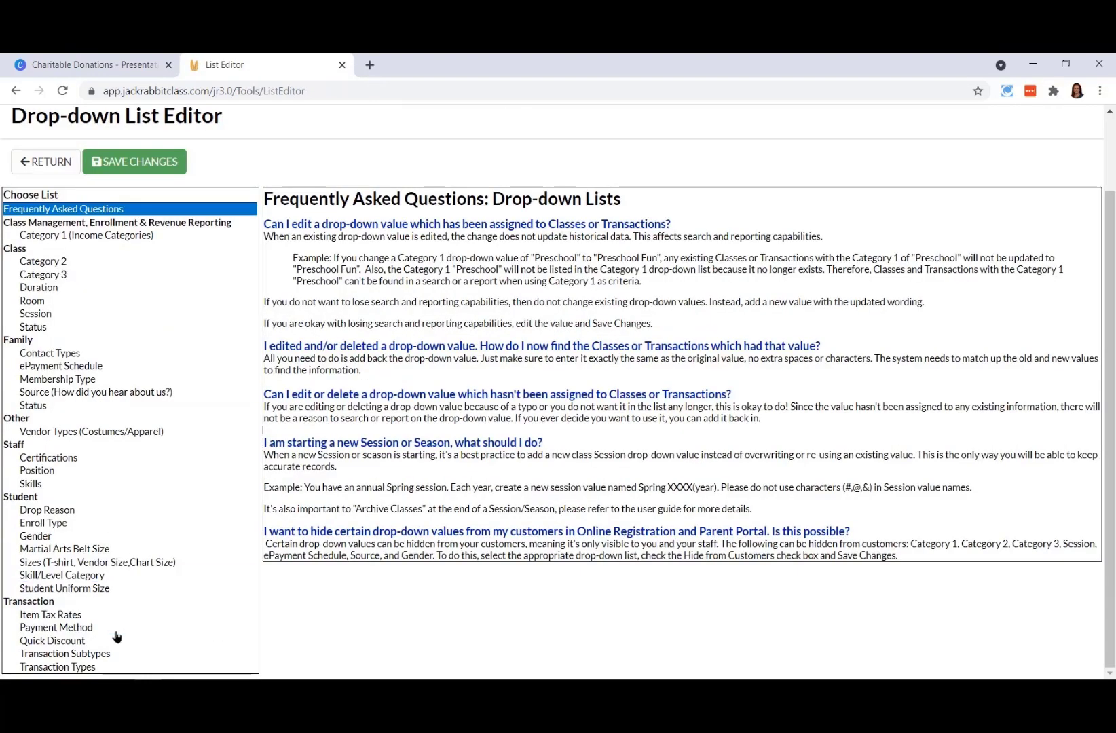
left_click(73, 668)
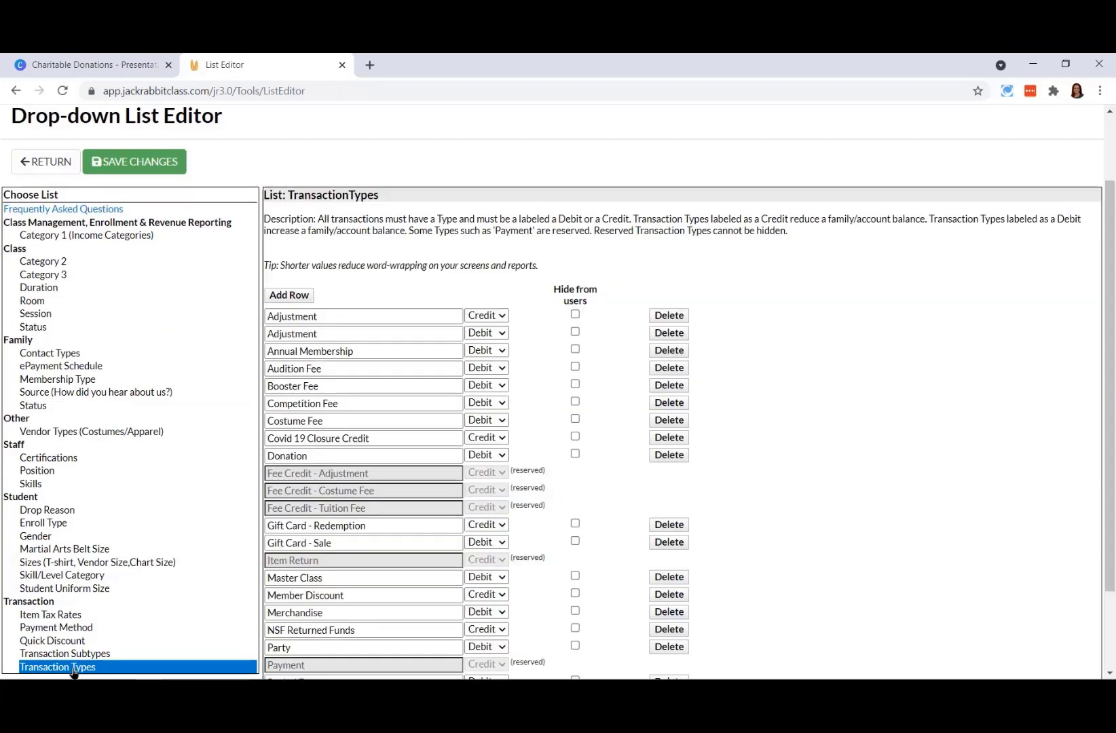
left_click_drag(331, 456, 244, 463)
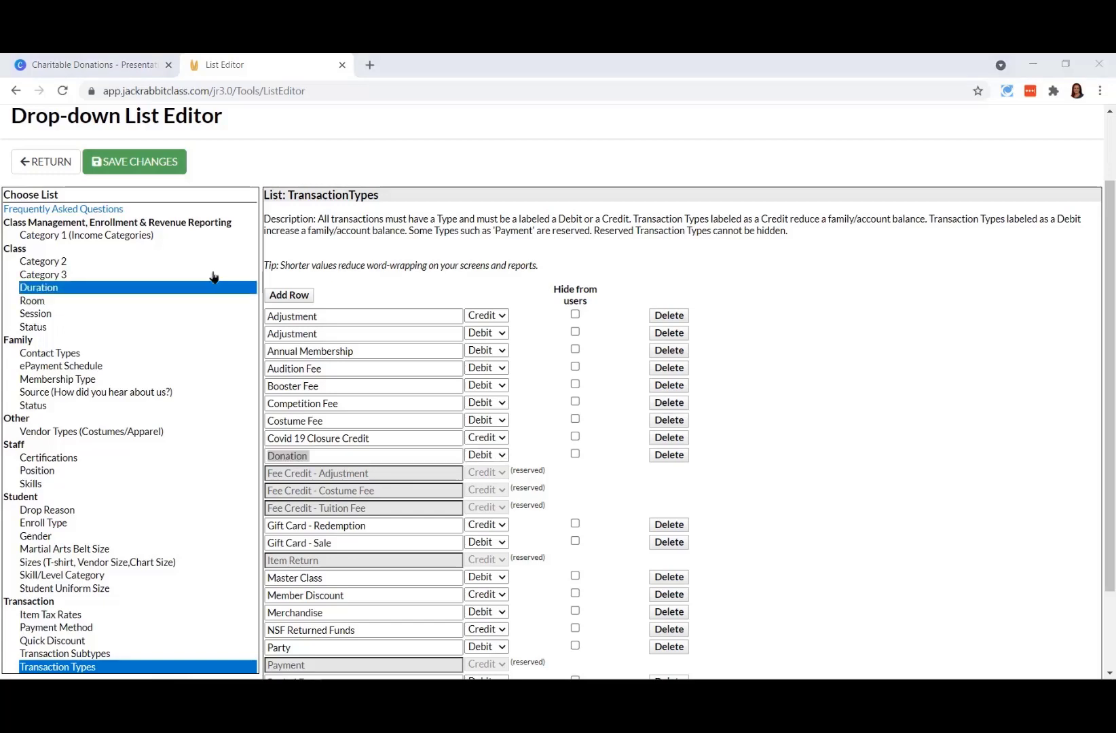
left_click(154, 165)
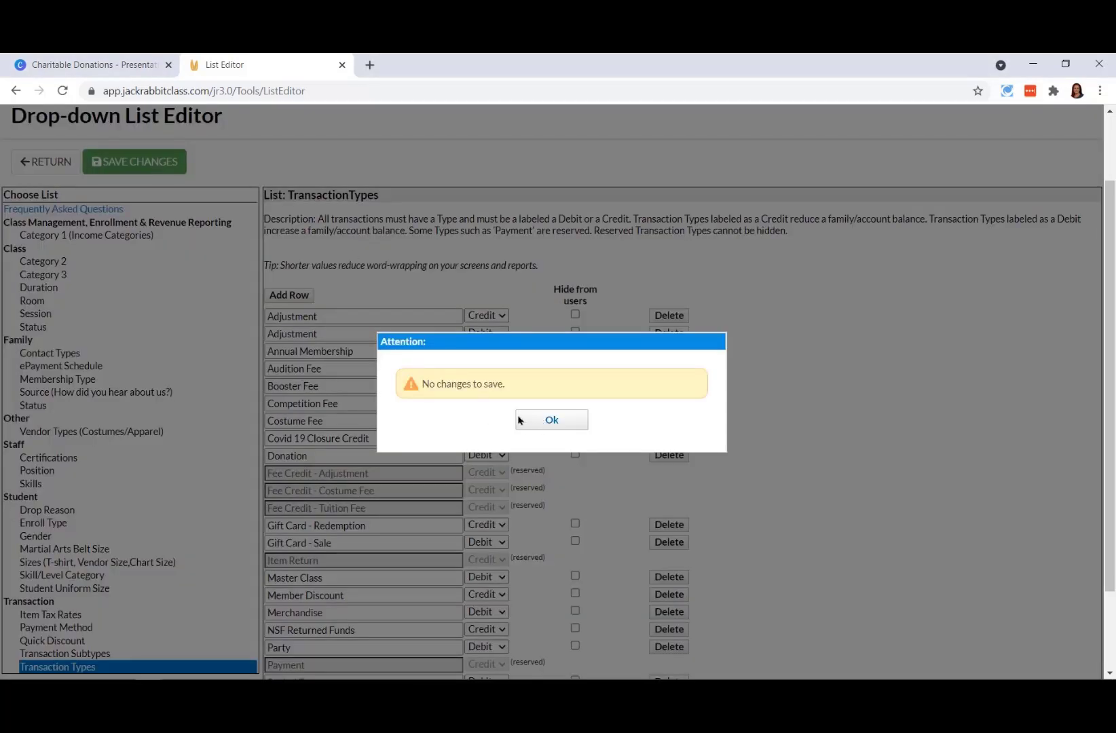
left_click(552, 420)
left_click(49, 163)
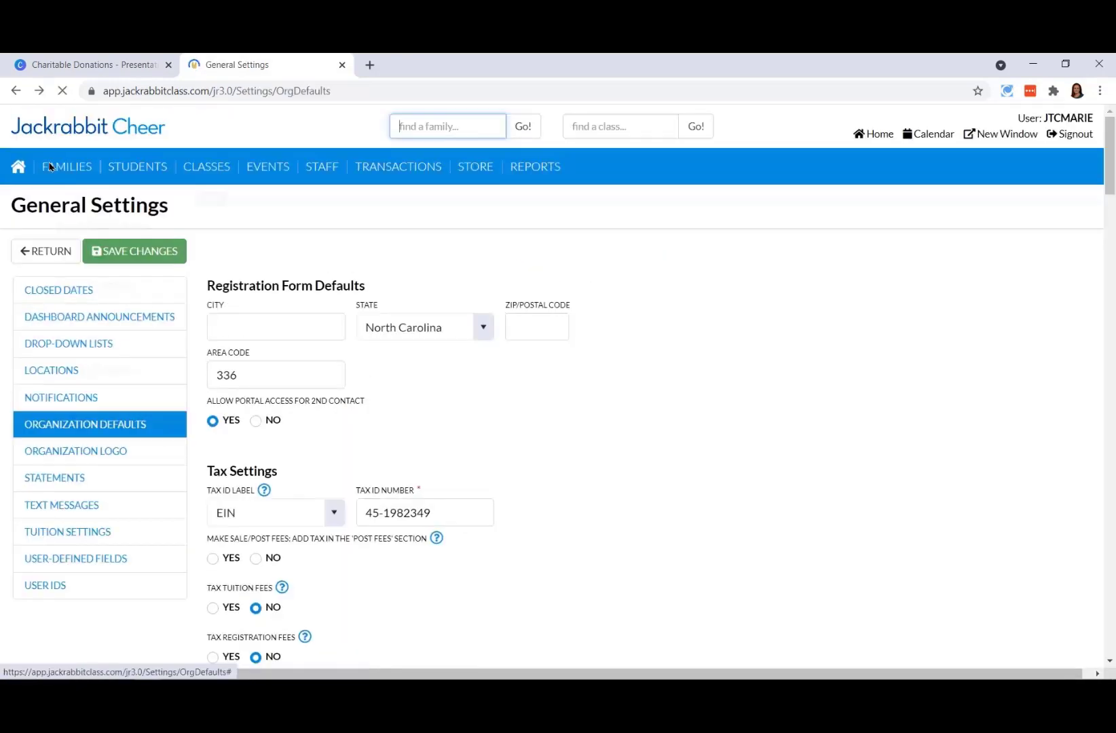
Step: Sort the store items by name to group the $10, $20, $50 and $100 Ronald McDonald House donations
mouse_move(462, 170)
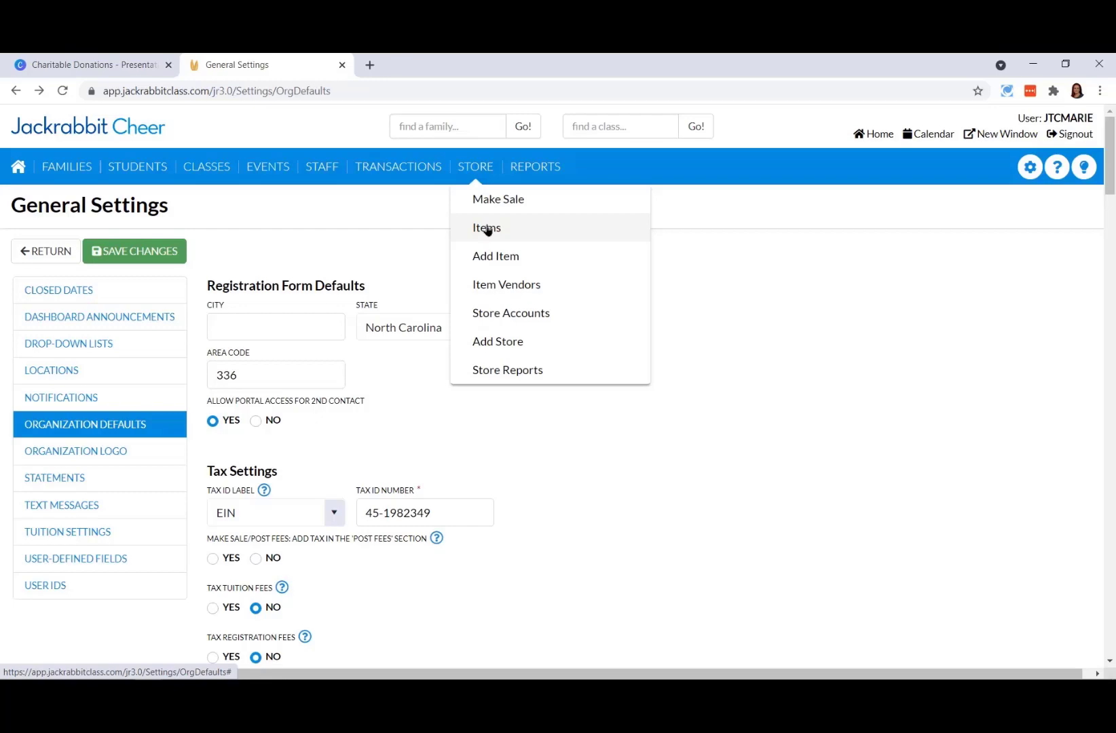
left_click(487, 228)
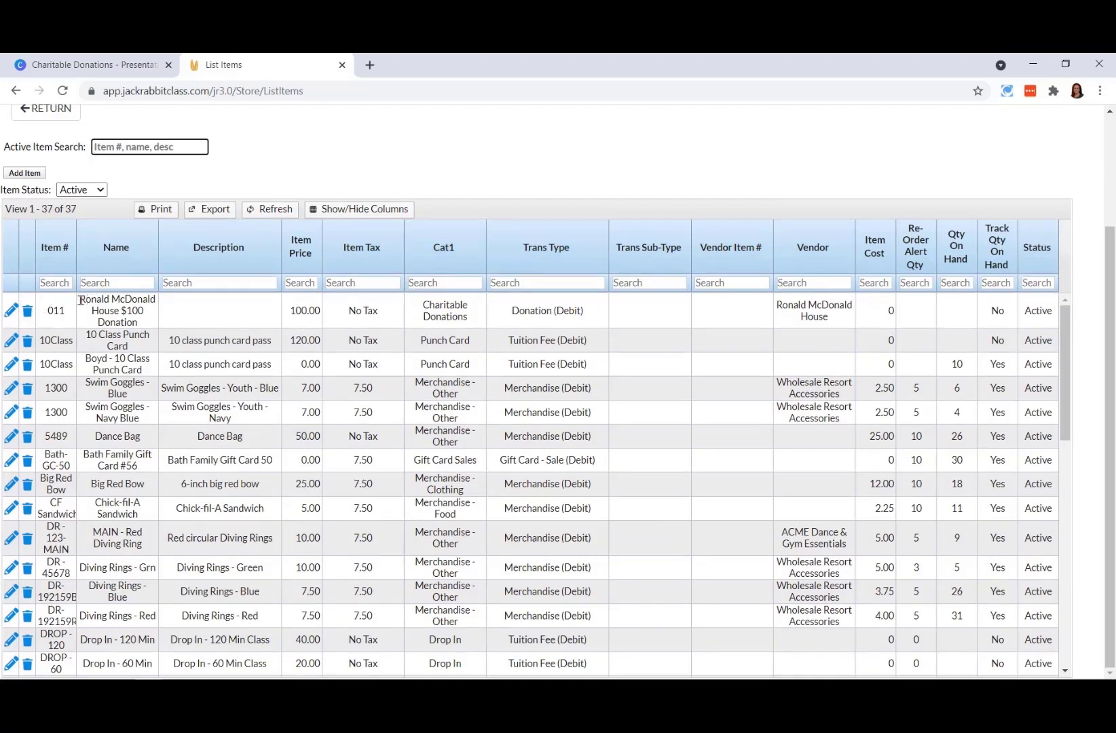
left_click_drag(80, 300, 145, 324)
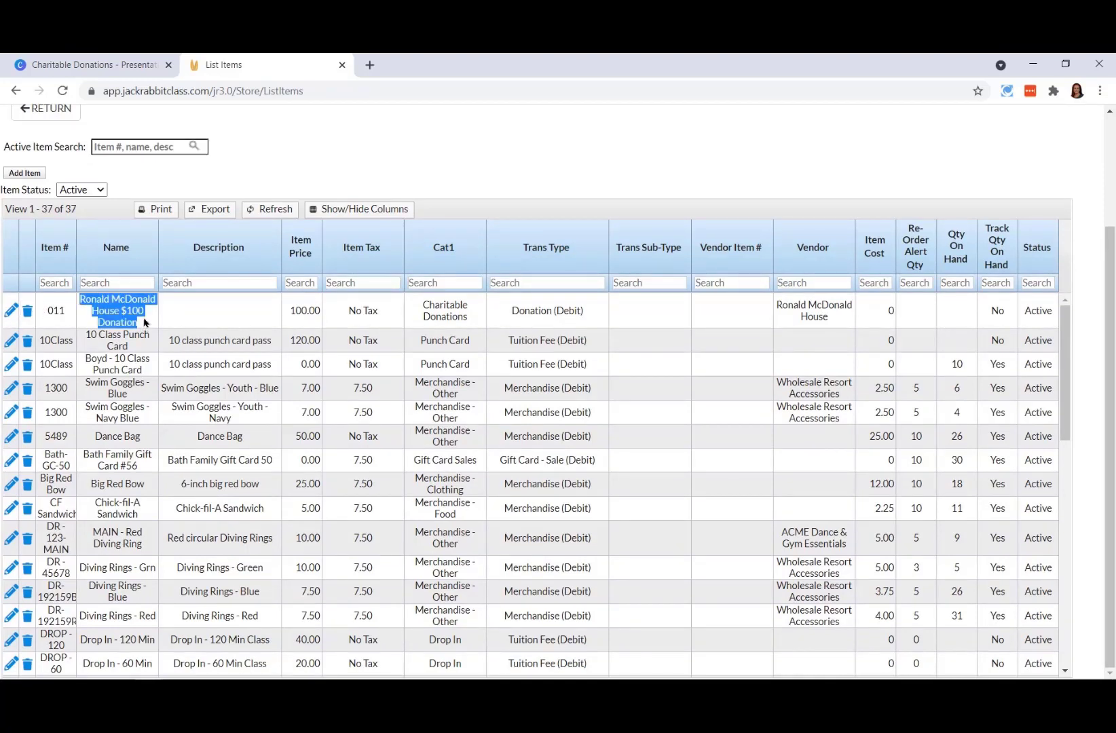
left_click(114, 246)
left_click(114, 246)
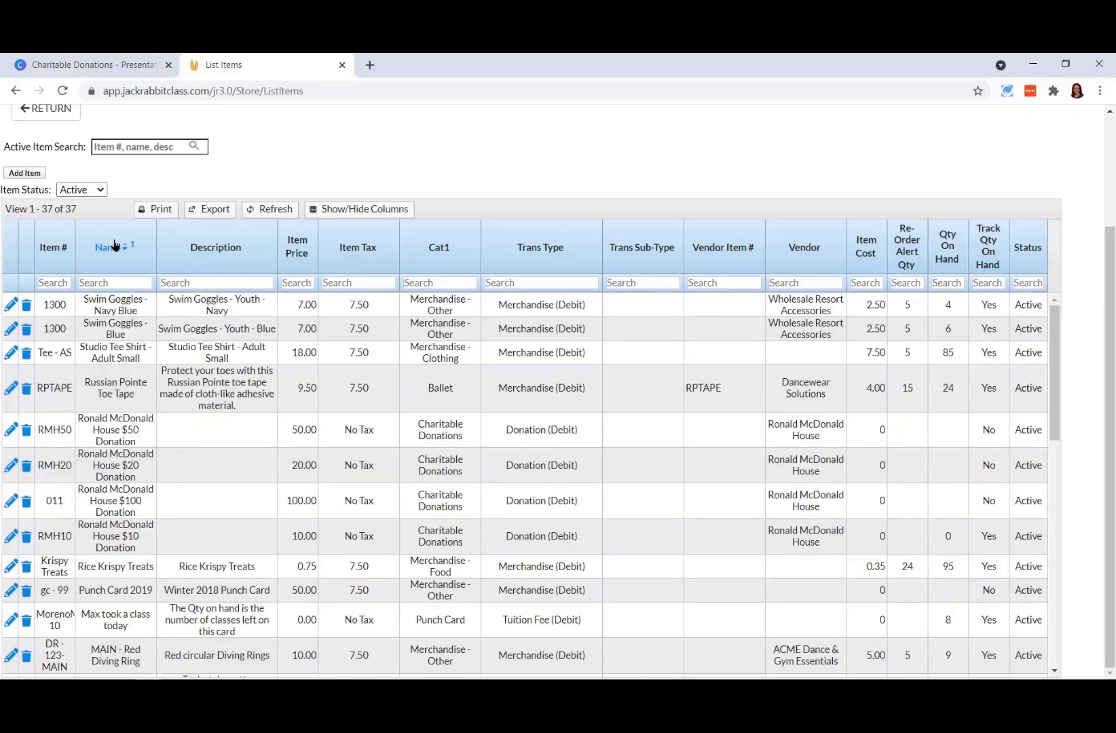
left_click(126, 426)
left_click_drag(121, 465, 126, 494)
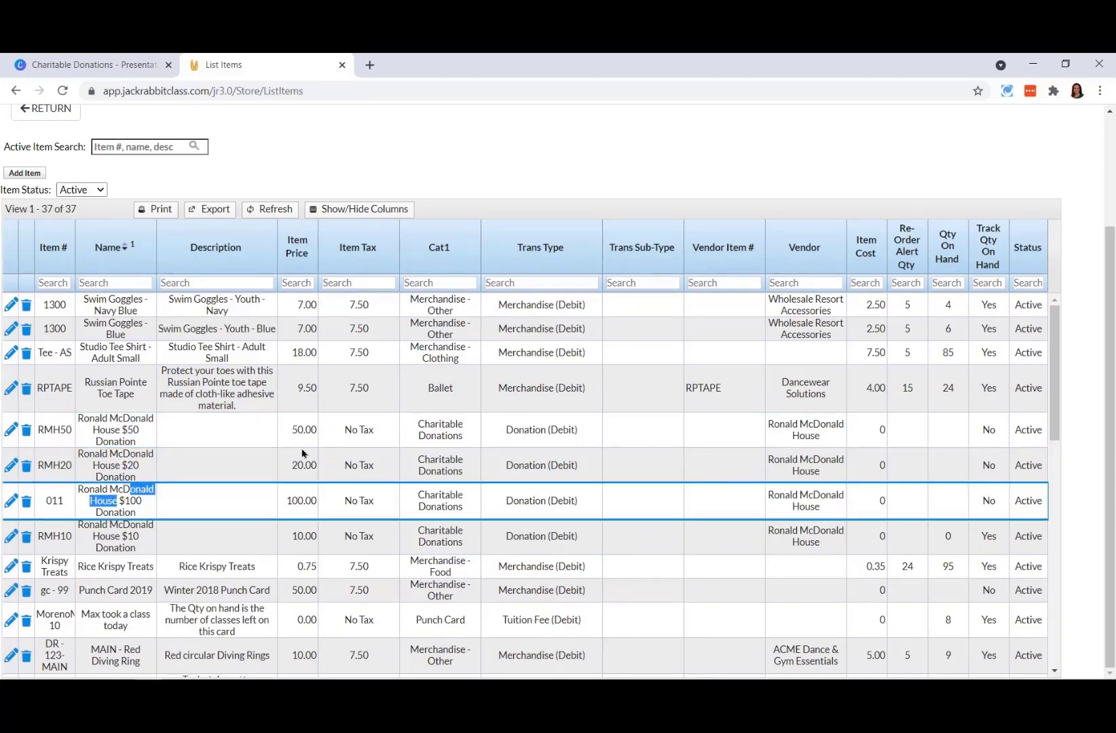
scroll(304, 451, "up", 2)
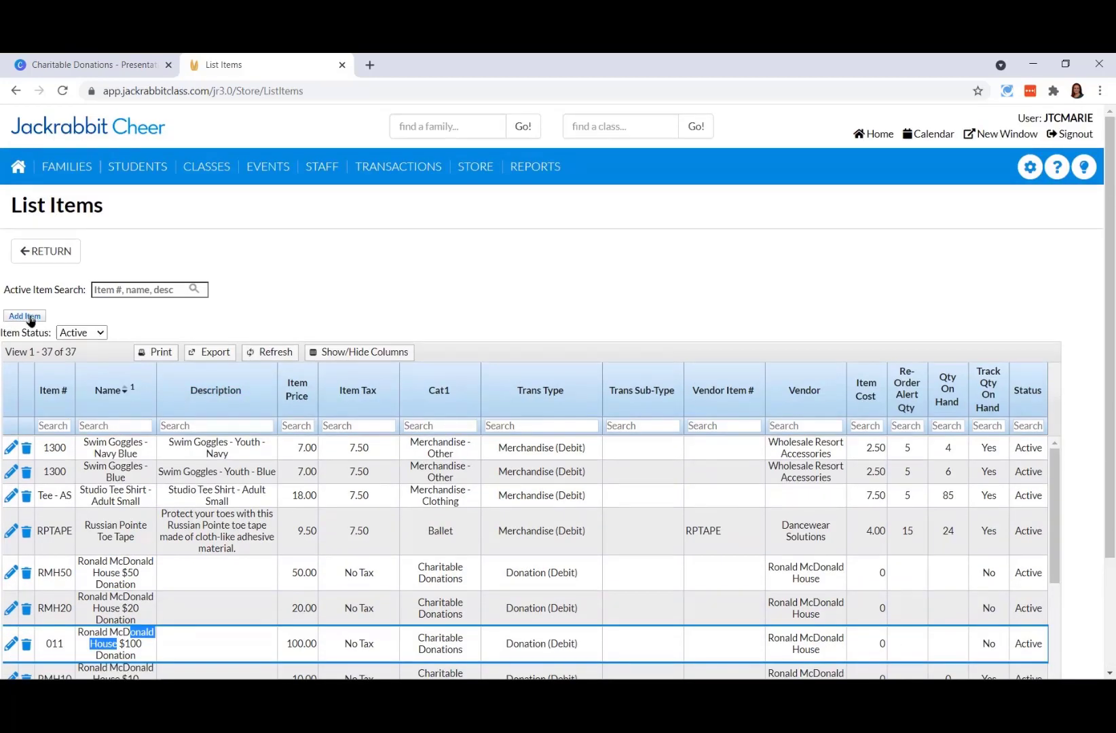
Step: Preview the new item's Track Qty, Category 1 and Transaction Type choices without creating an item
left_click(30, 318)
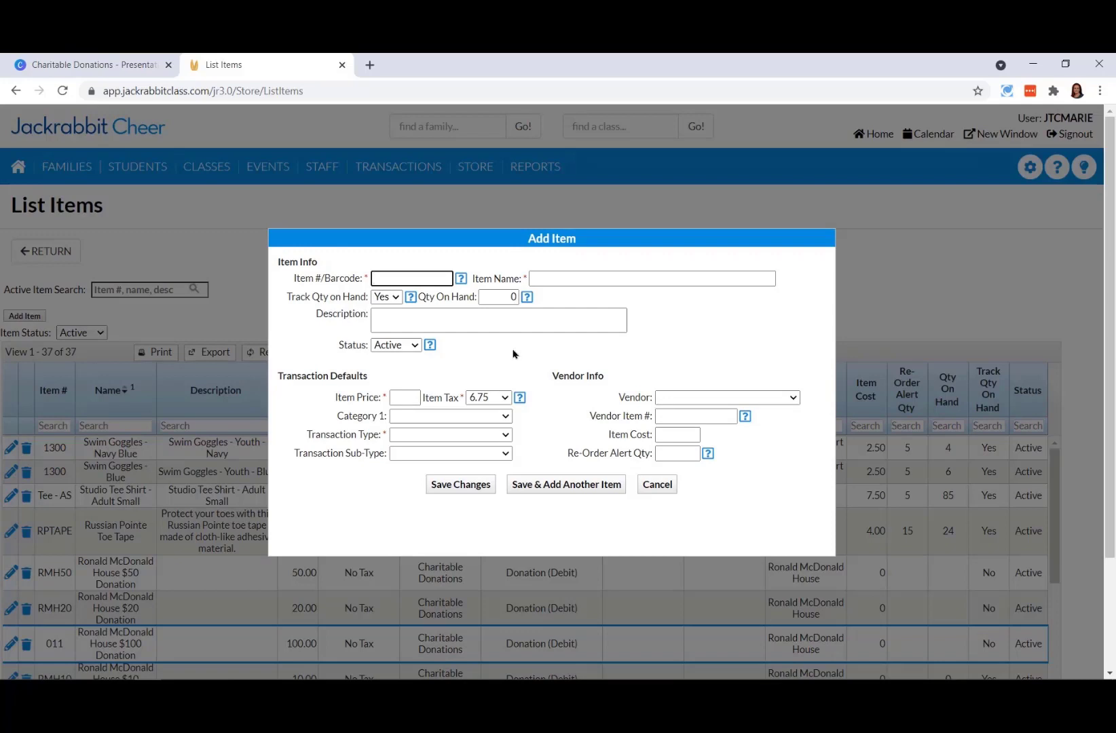
left_click(396, 298)
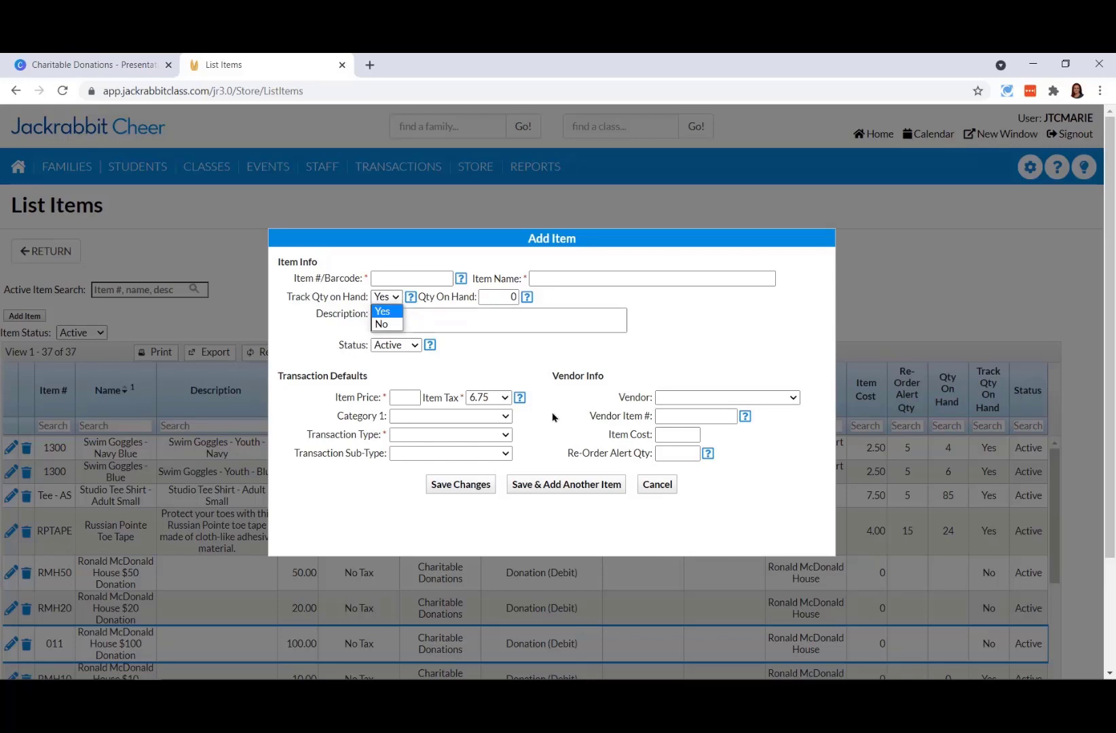
left_click(505, 416)
left_click(505, 418)
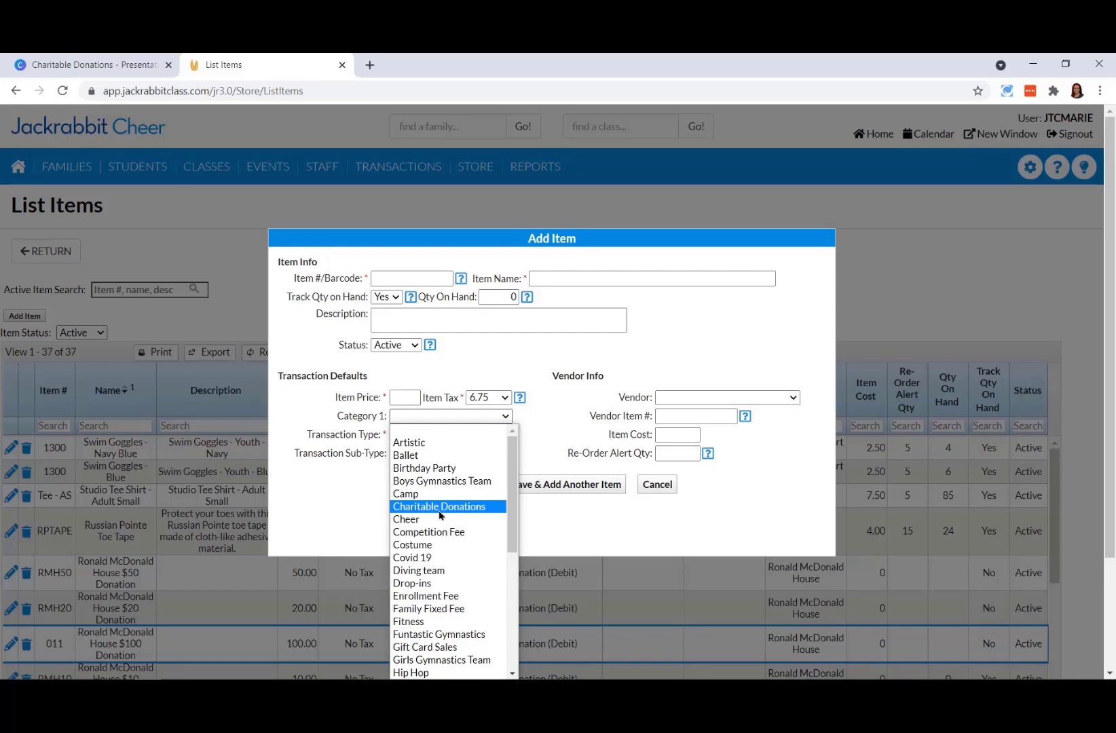
left_click(558, 417)
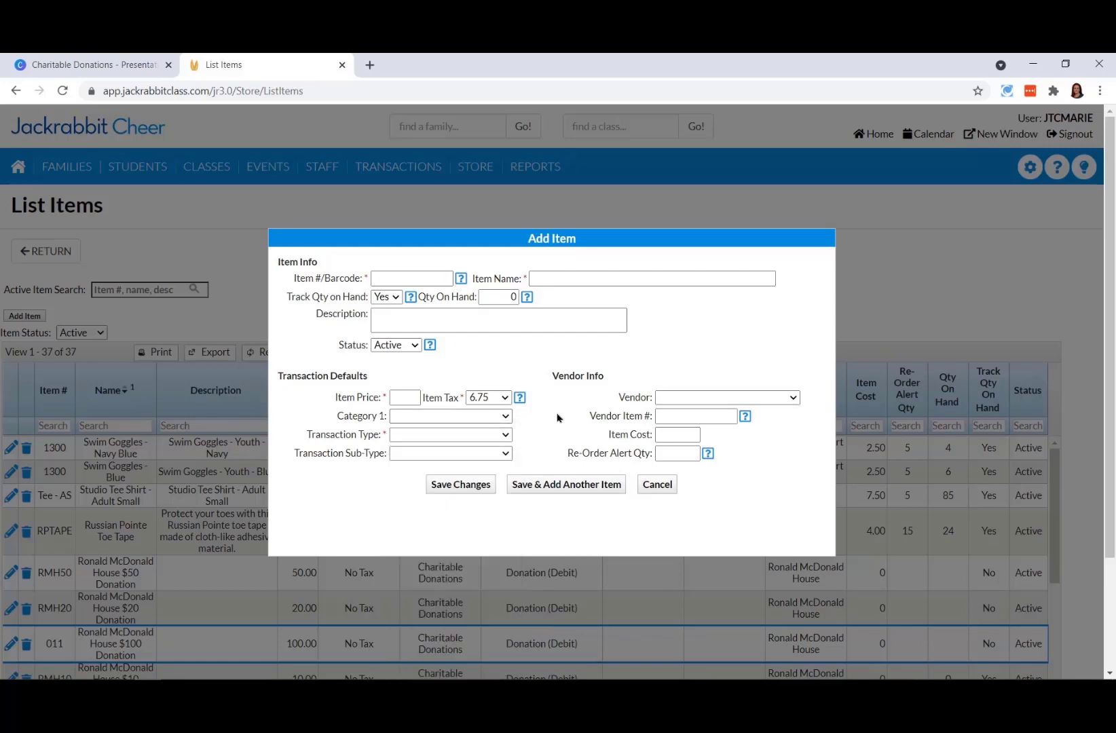
left_click(483, 435)
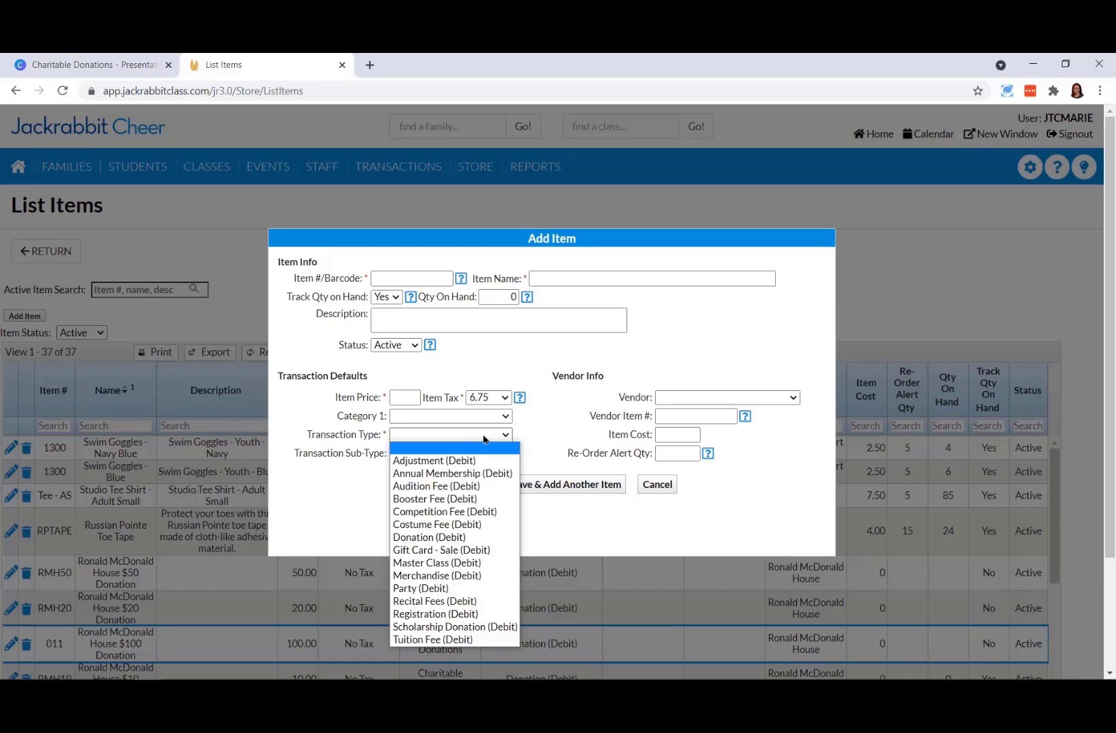
left_click(565, 420)
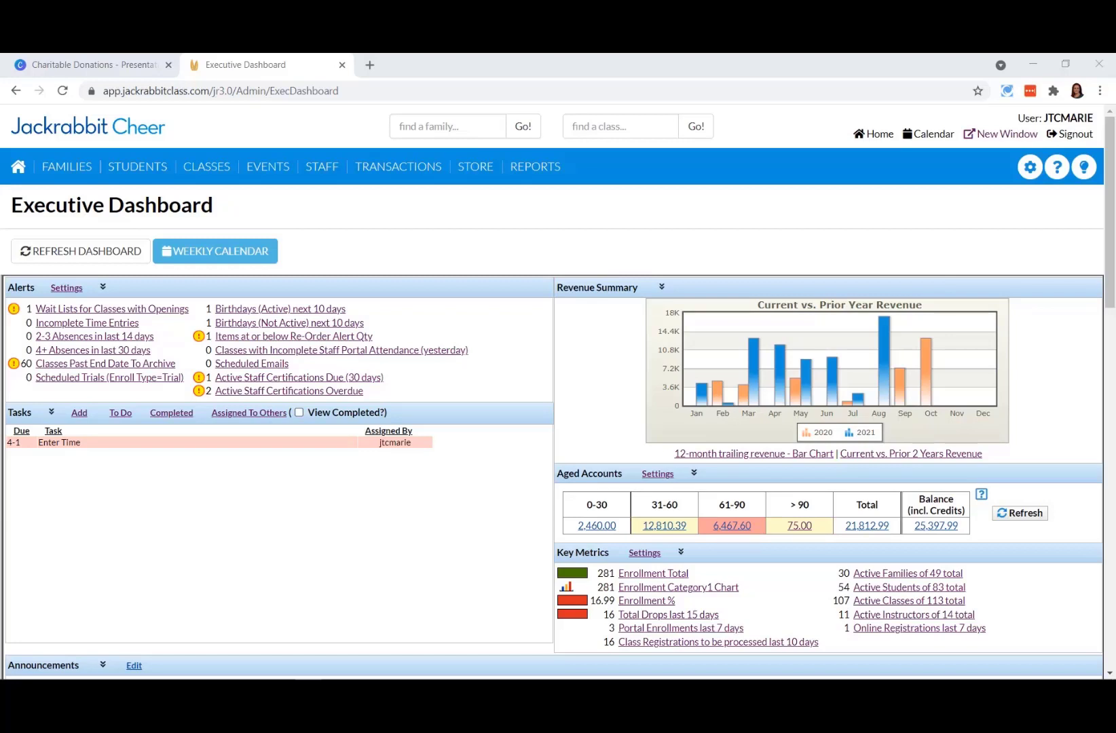
Step: Bring up the Parent Portal settings at the Accepting Donations section
left_click(1031, 177)
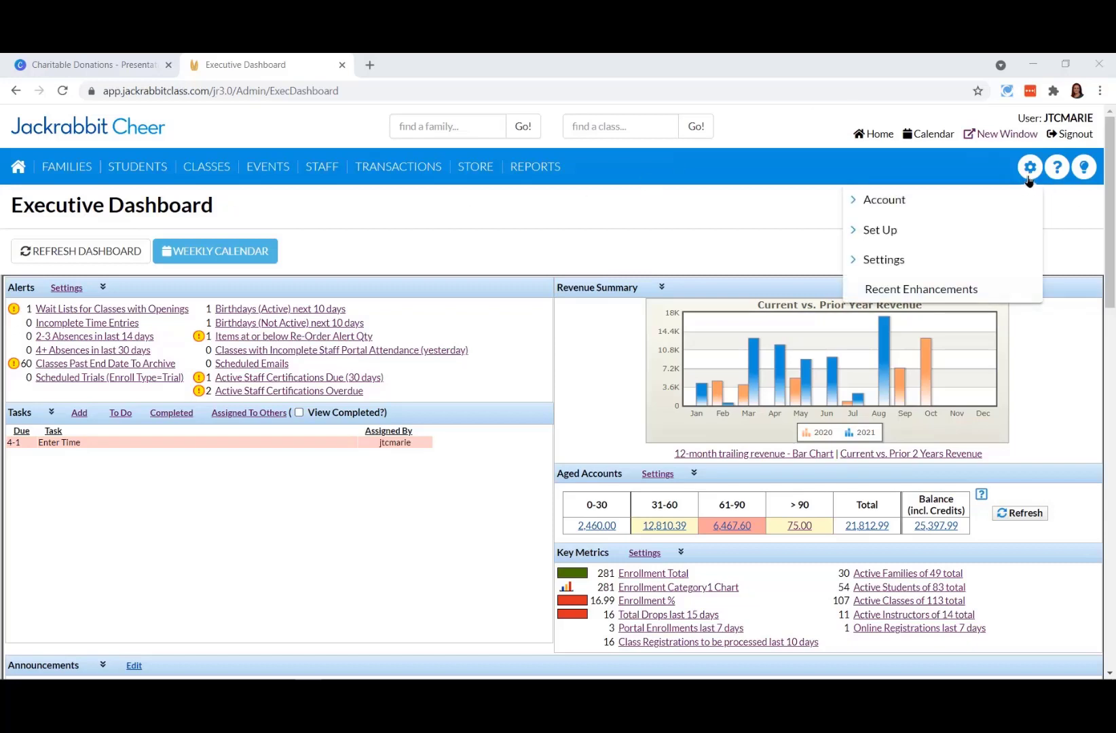
left_click(881, 263)
left_click(890, 453)
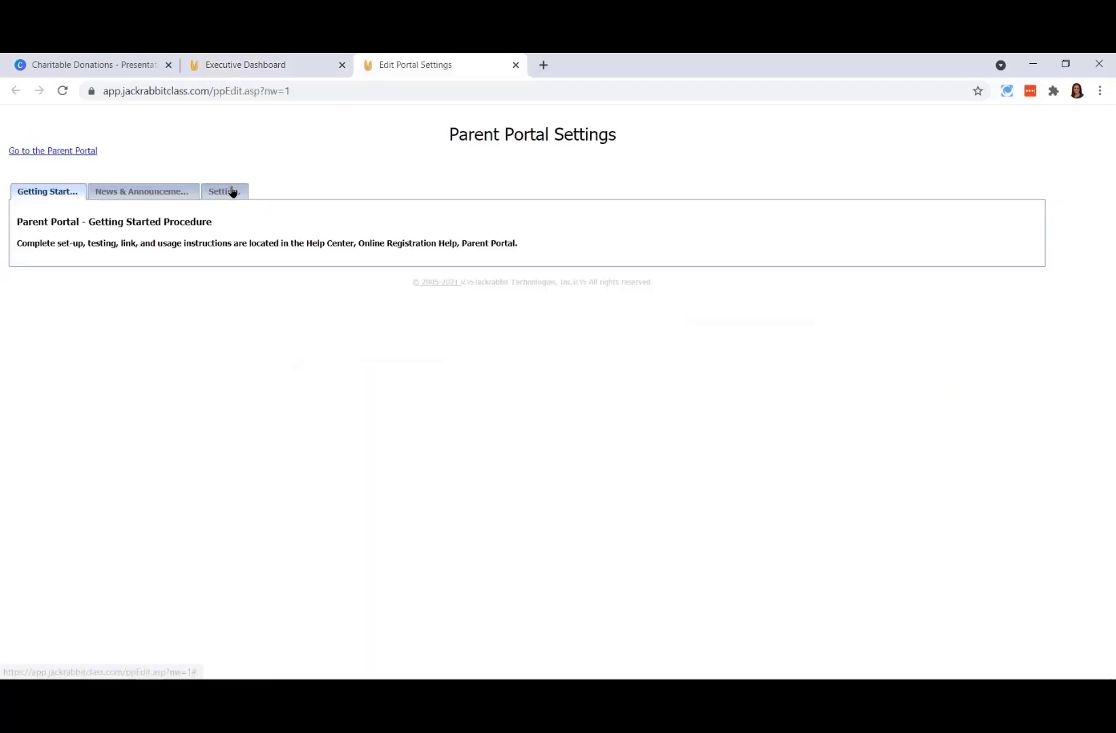
left_click(228, 188)
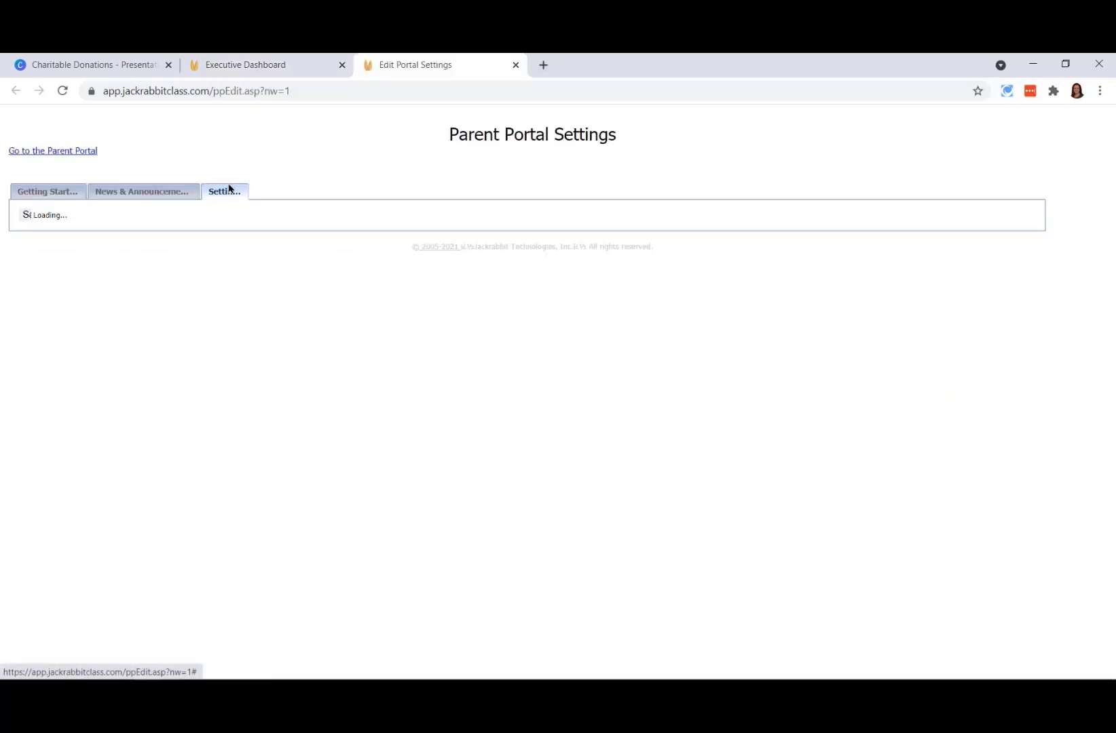
scroll(121, 450, "down", 12)
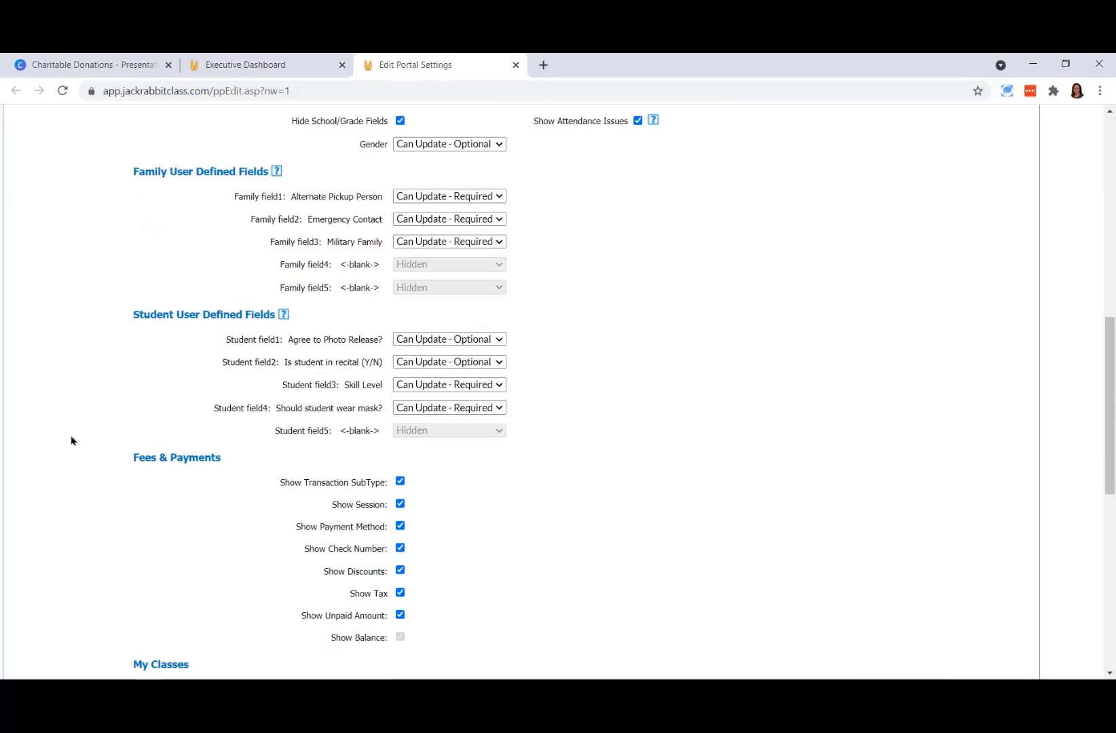
scroll(68, 441, "down", 5)
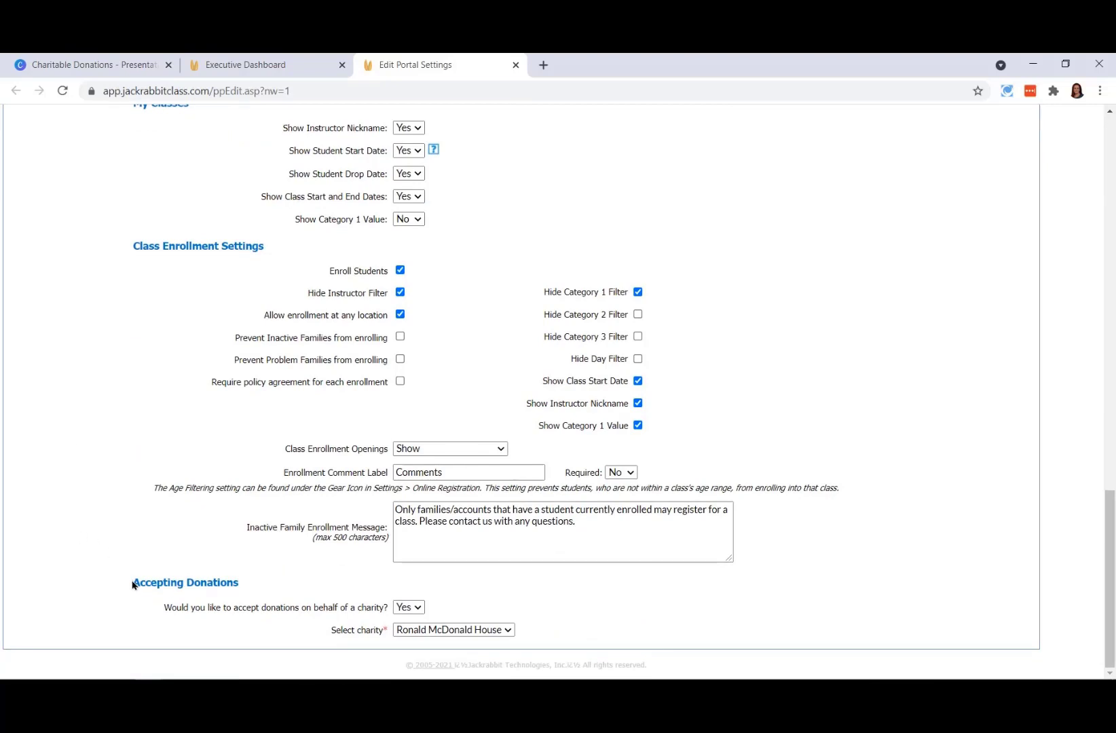
left_click_drag(132, 582, 301, 582)
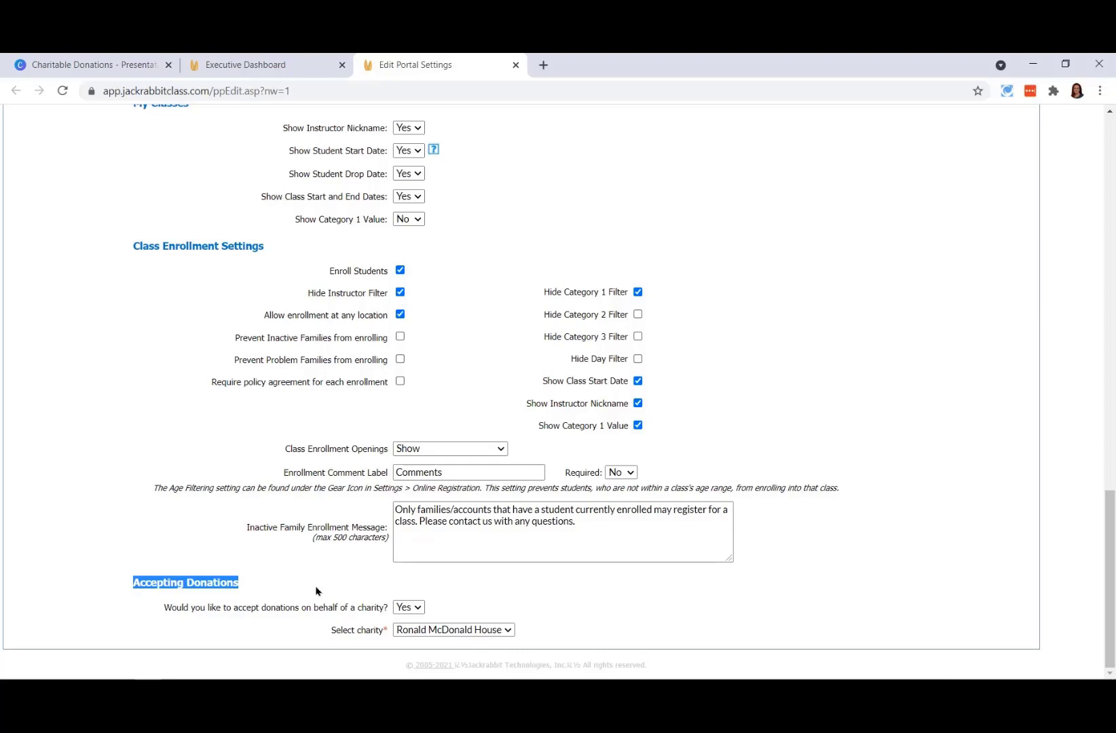
Step: Select Ronald McDonald House as the donation charity and save the Parent Portal settings
left_click(446, 632)
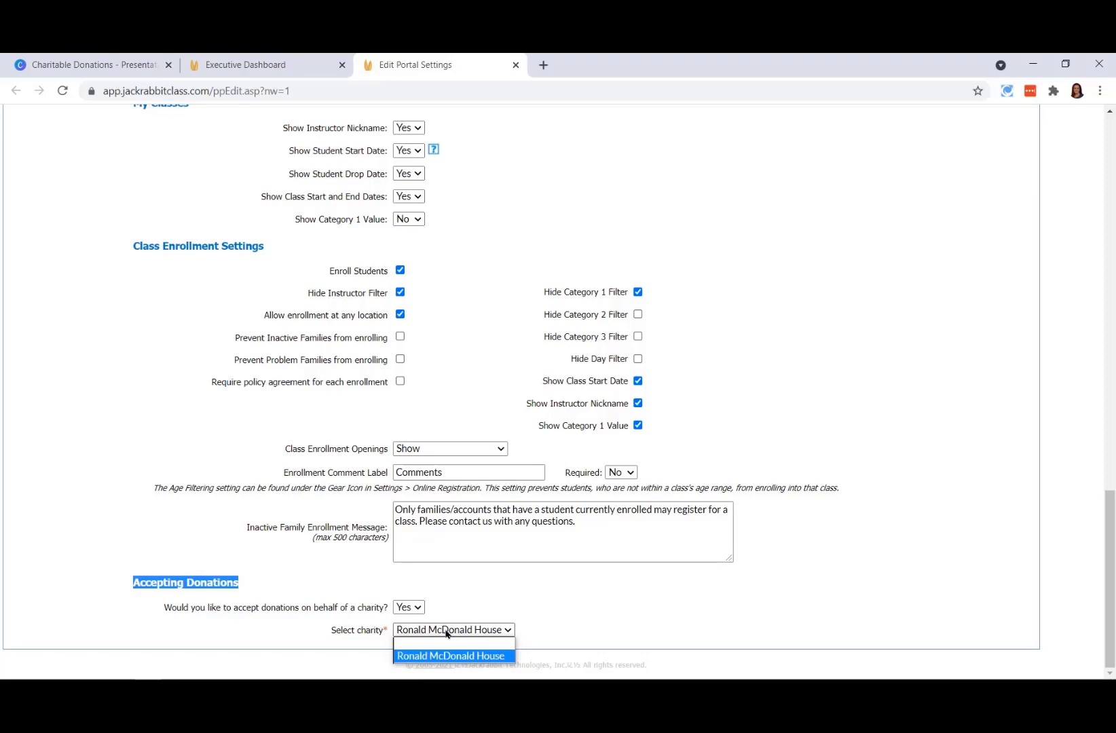
left_click(433, 658)
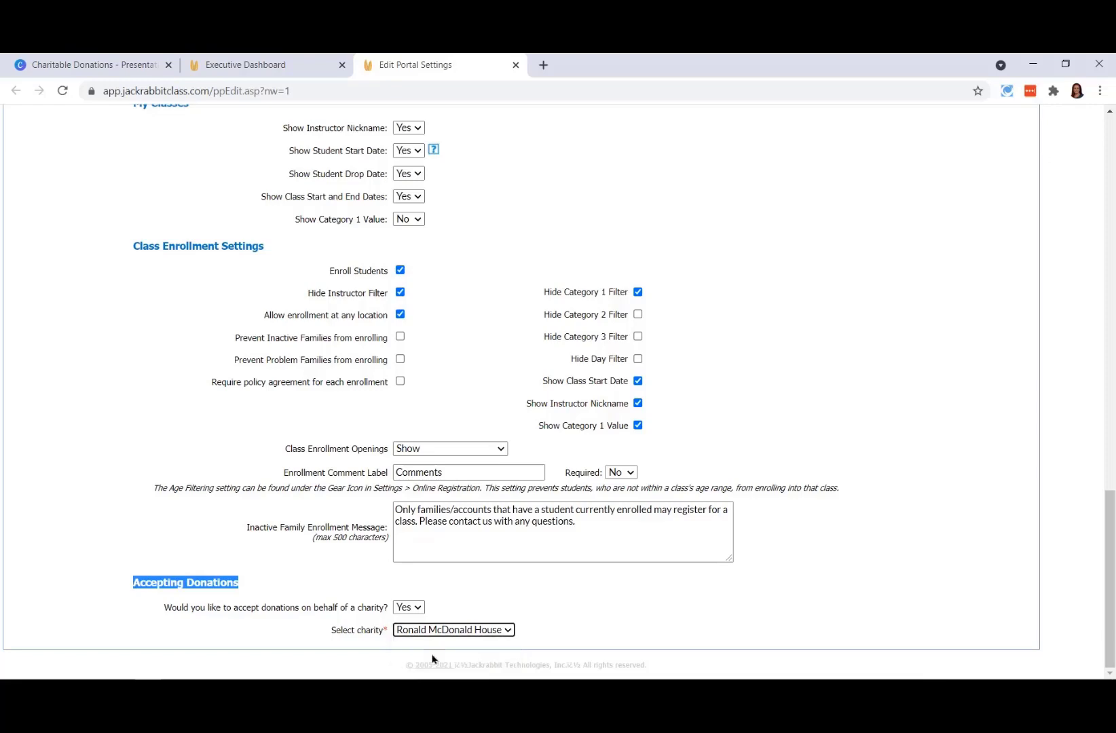
left_click(624, 620)
scroll(623, 618, "up", 1)
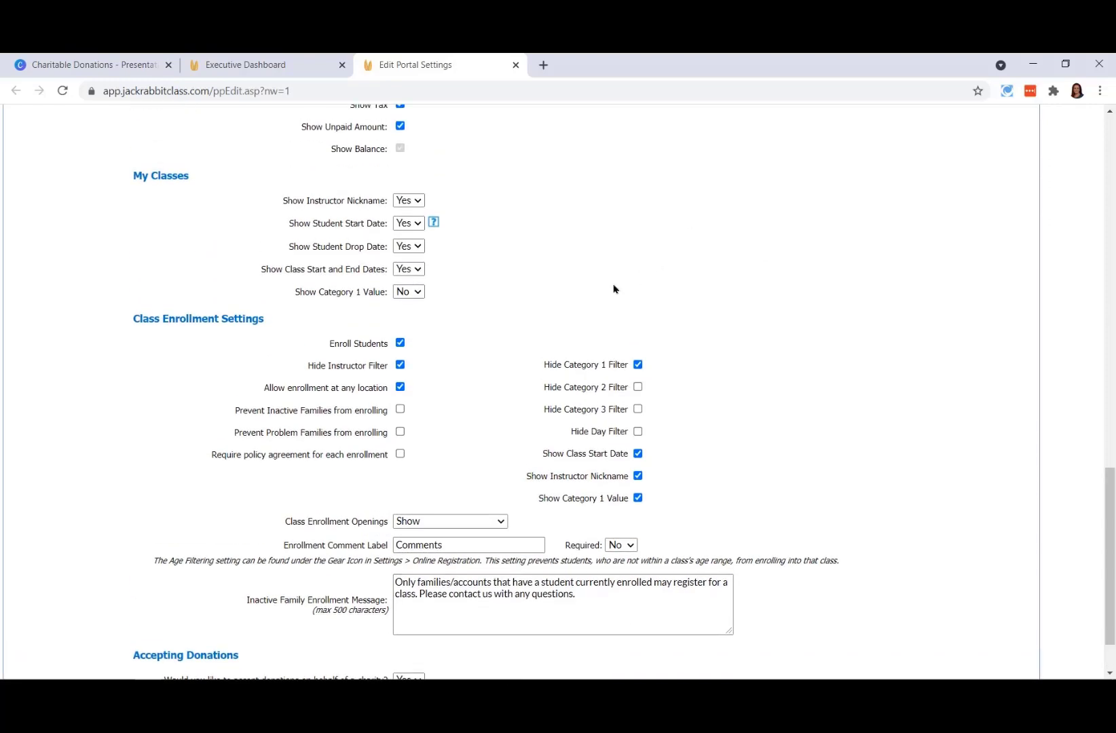
scroll(614, 290, "up", 15)
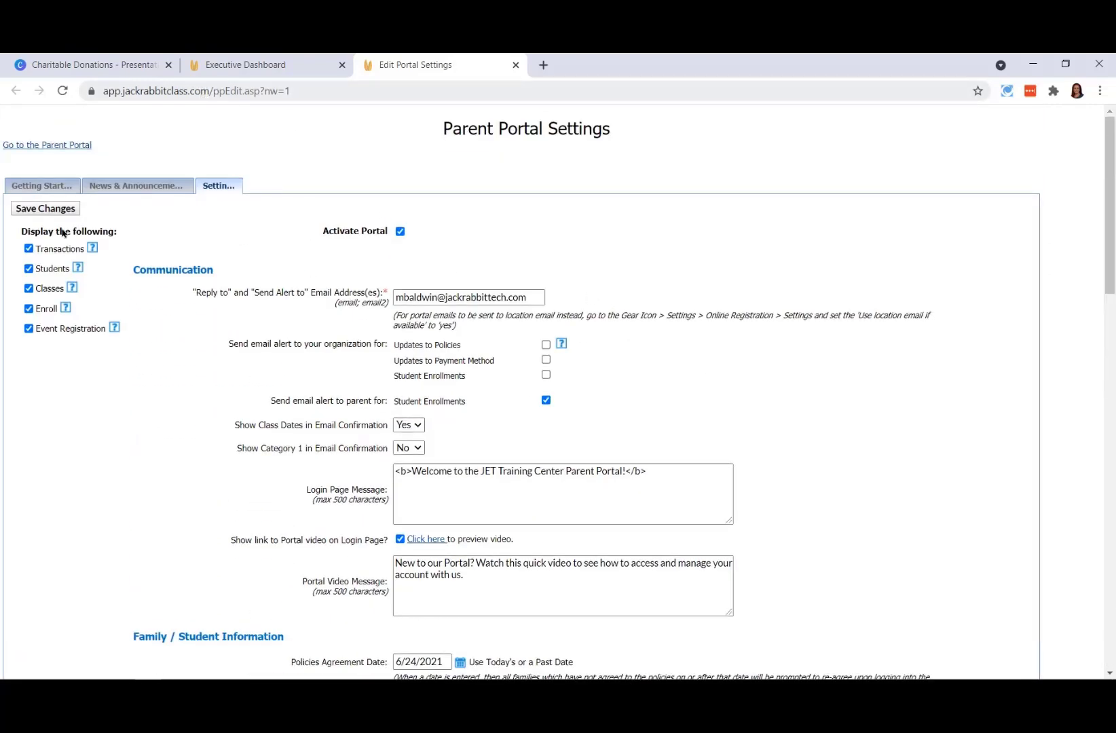
left_click(43, 212)
Step: Sign in to the Parent Portal in a new tab and go to its GIVE page
left_click(59, 146)
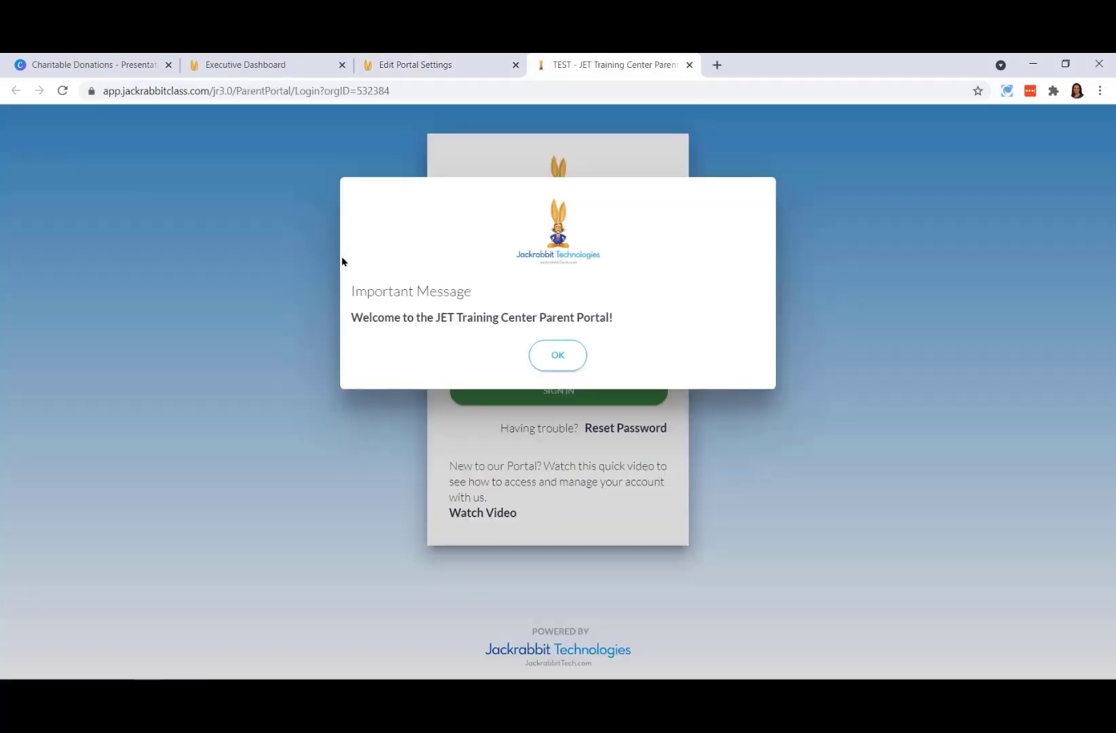
left_click(558, 361)
left_click(551, 392)
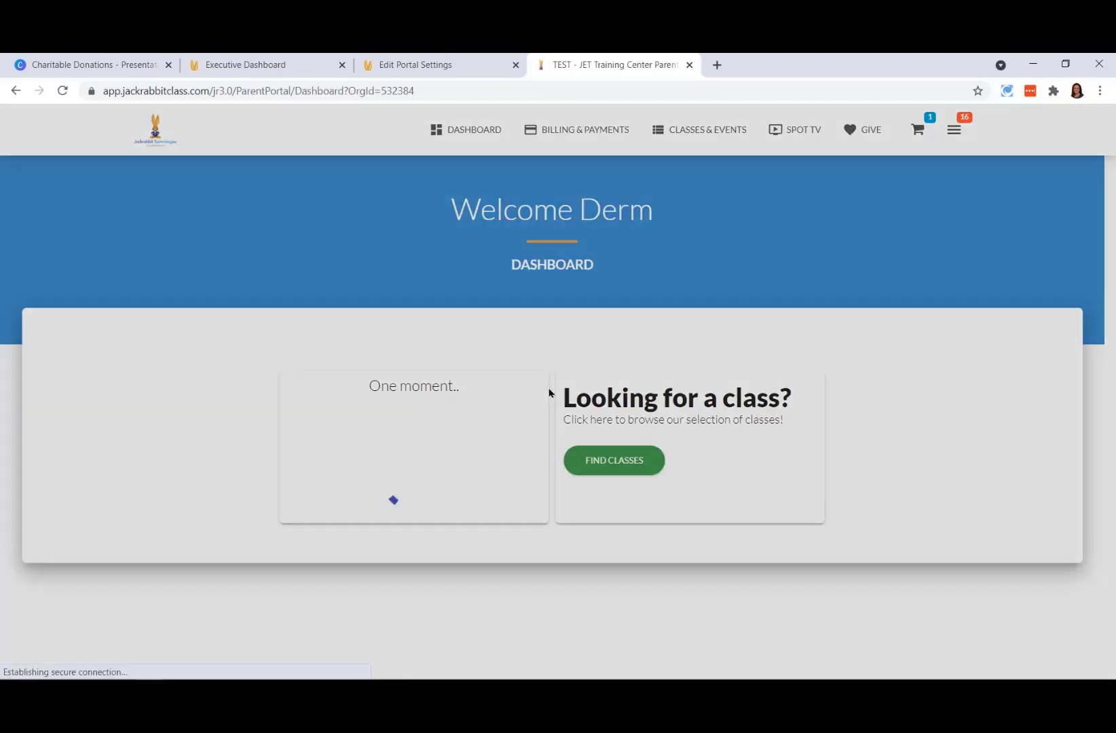
left_click(563, 596)
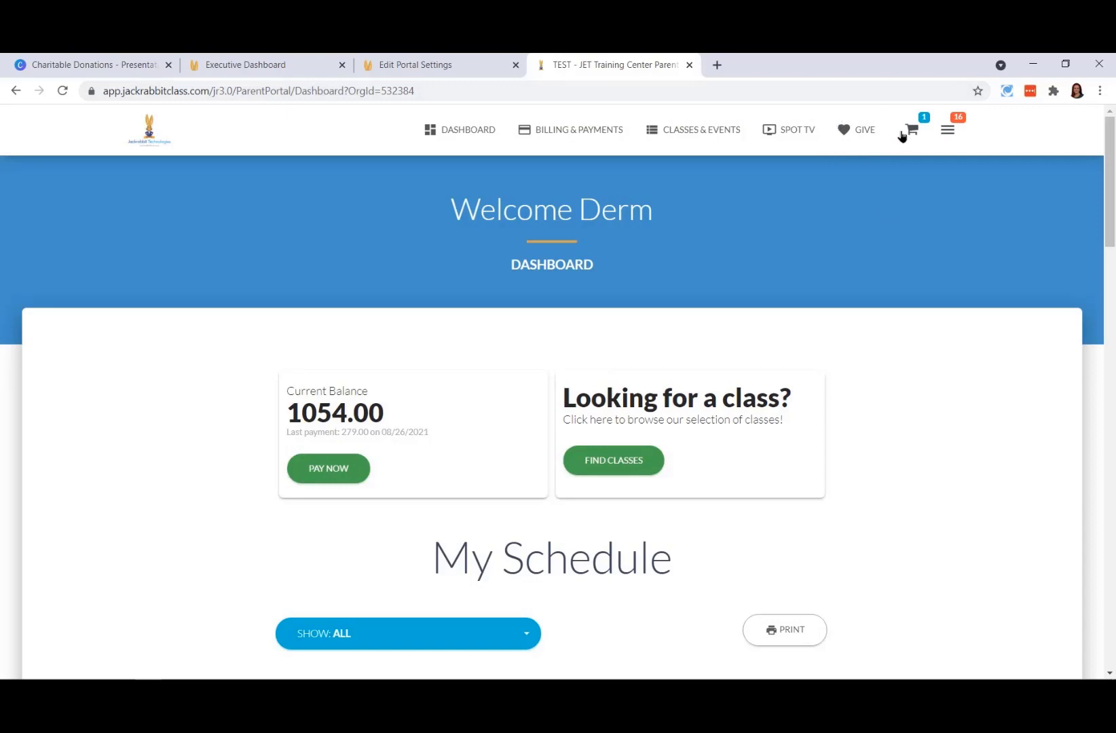
left_click(859, 133)
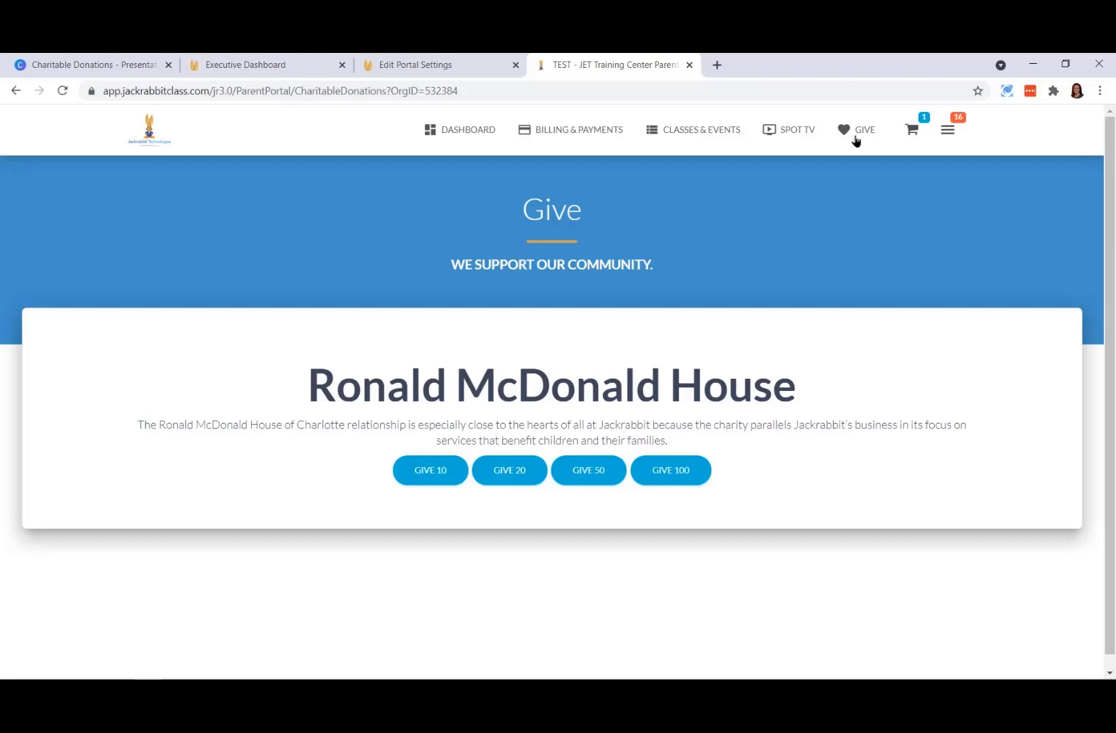
Step: Give a 100.00 test donation to Ronald McDonald House, entering the card security code and confirming
left_click(673, 478)
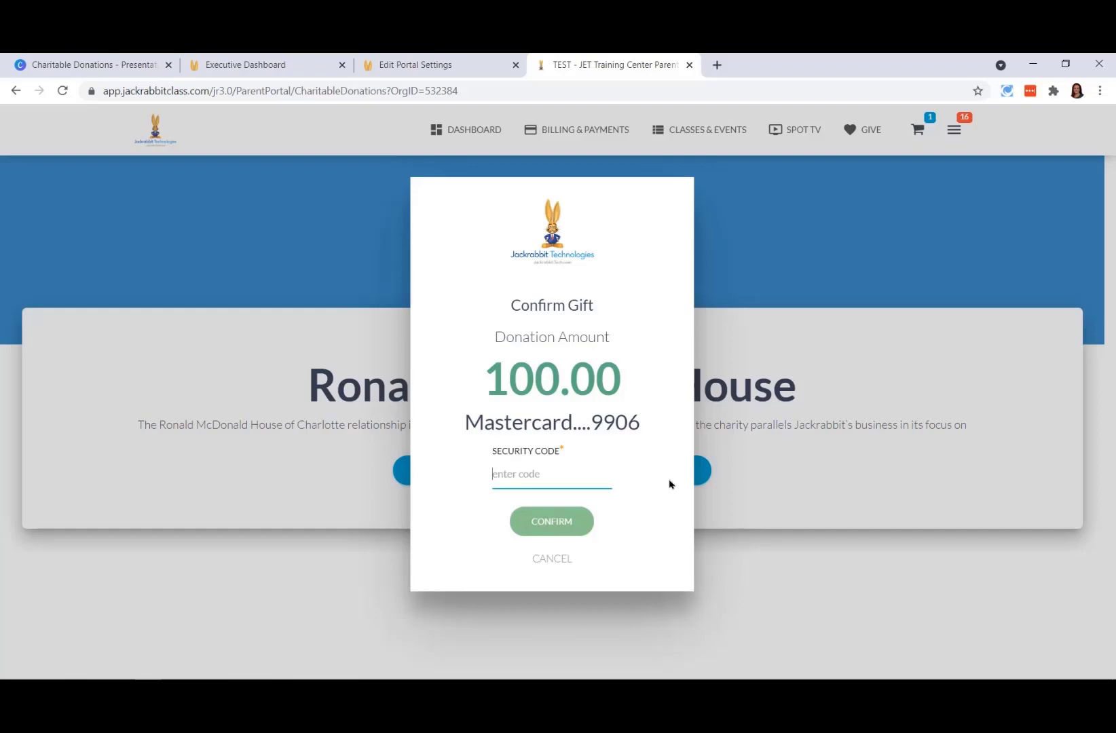
type("111")
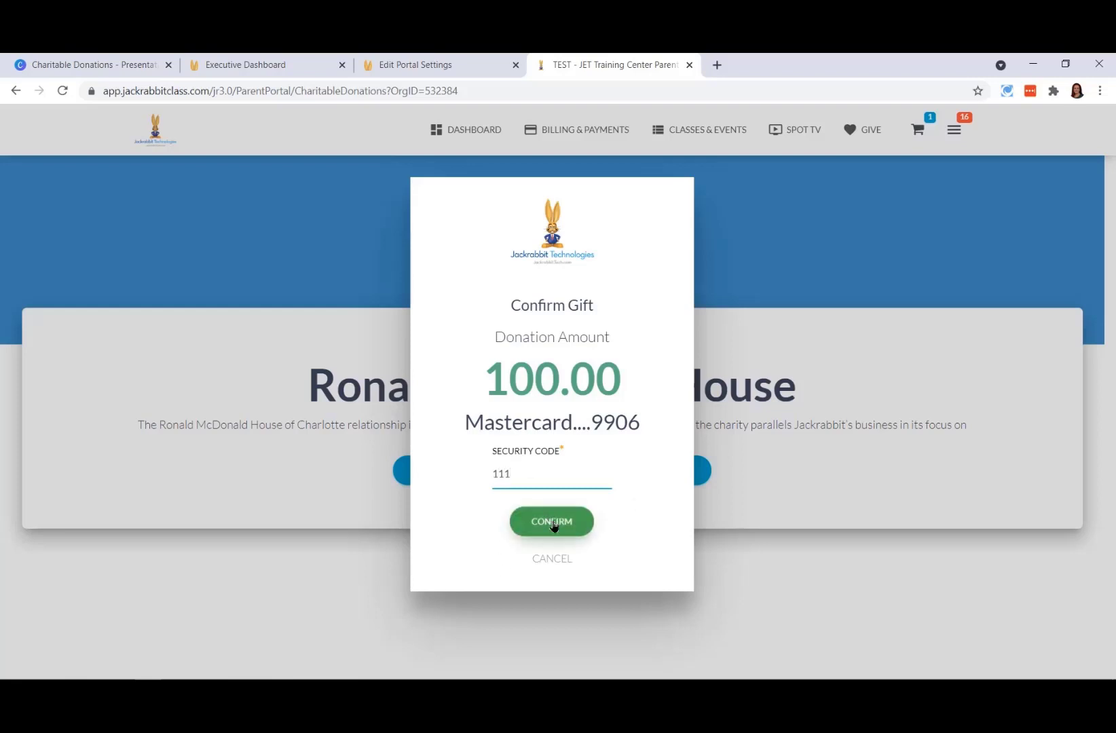
left_click(553, 519)
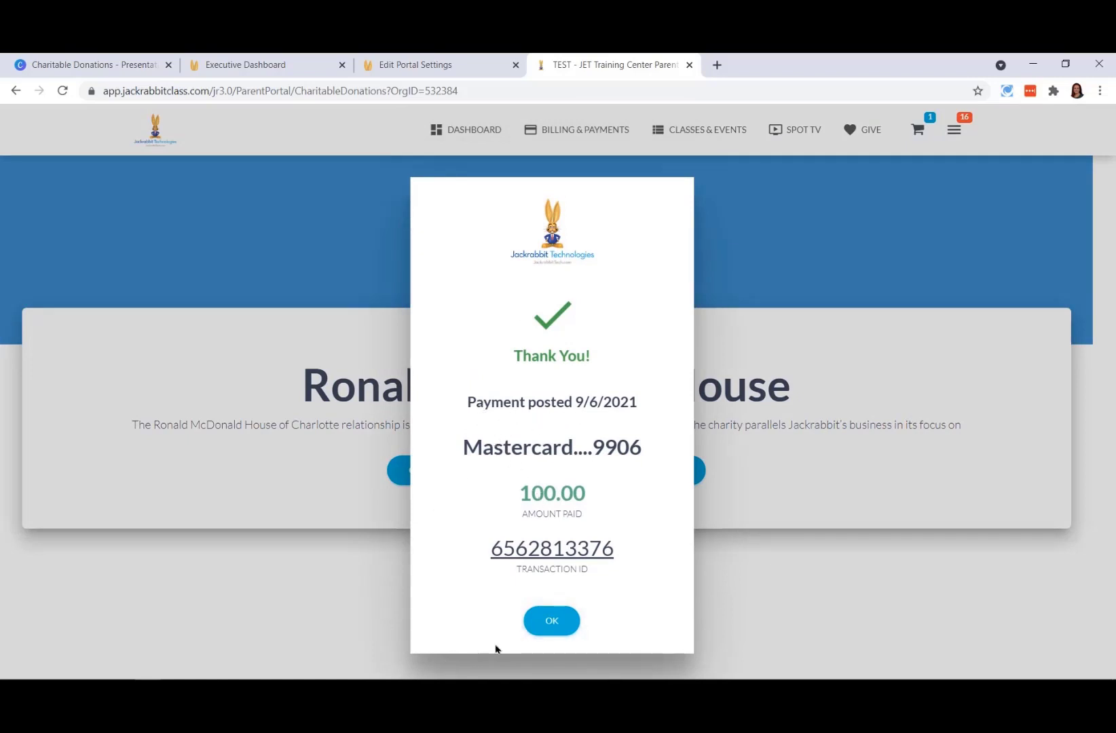
left_click(555, 626)
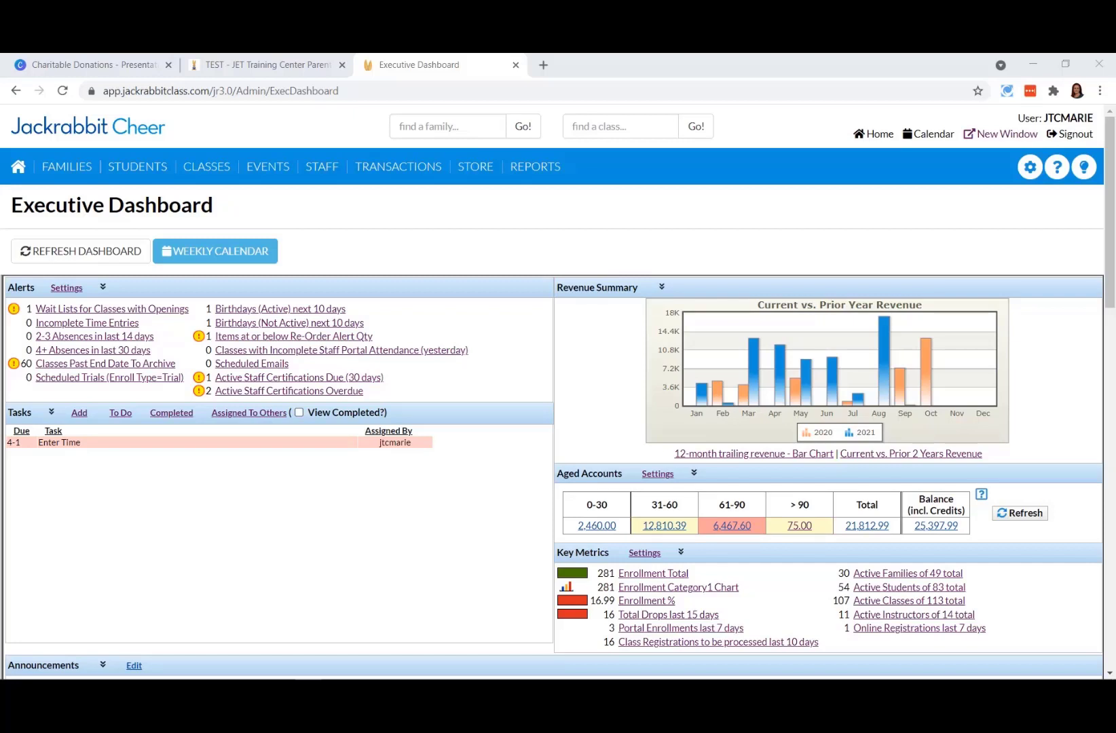
Step: Open the Paid Fees report criteria and limit Transaction Type to Donation (Debit)
mouse_move(548, 174)
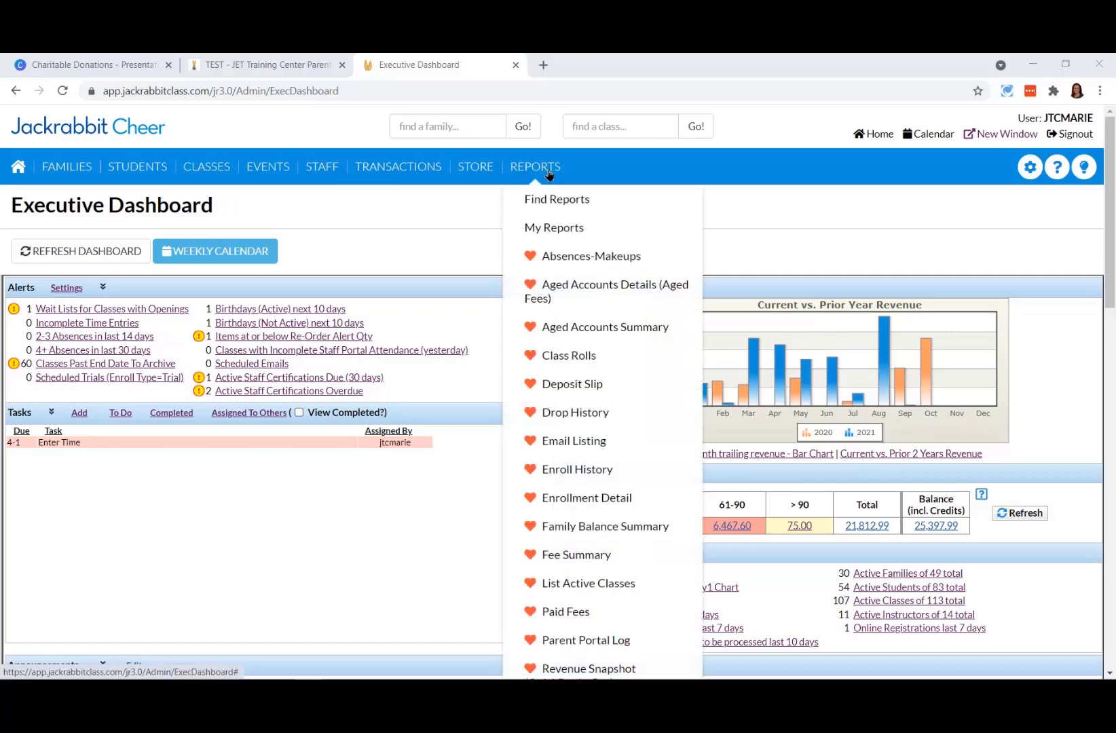
left_click(562, 613)
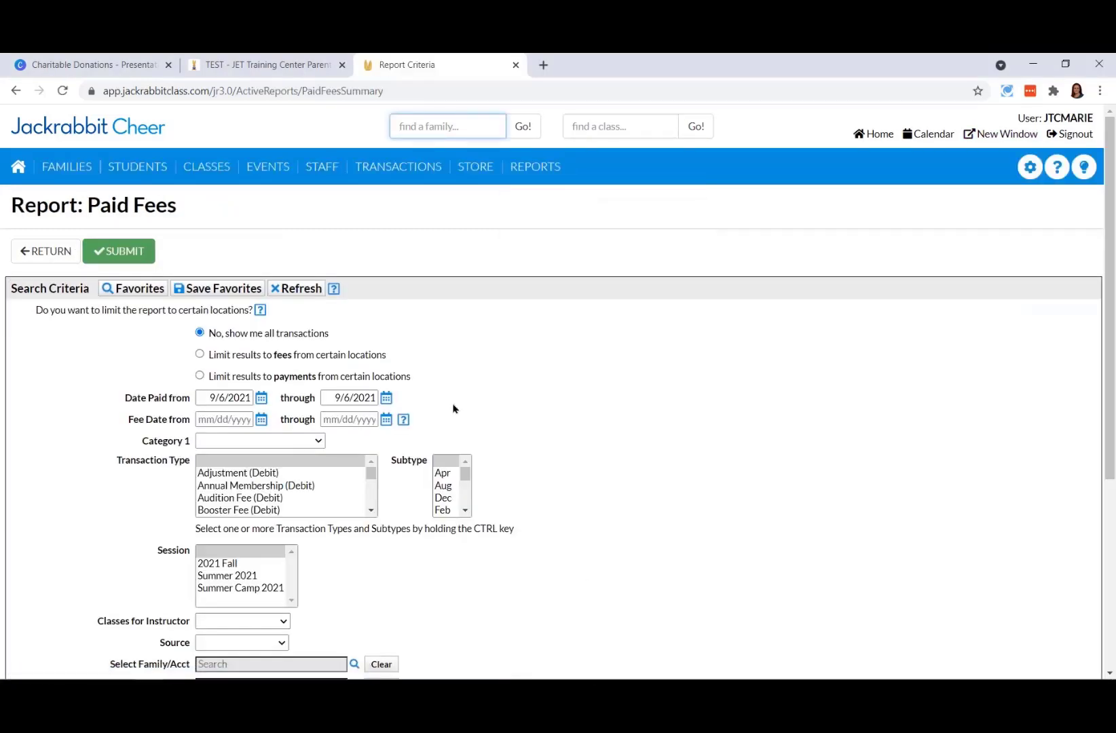
scroll(64, 505, "down", 1)
scroll(65, 510, "down", 1)
left_click(372, 367)
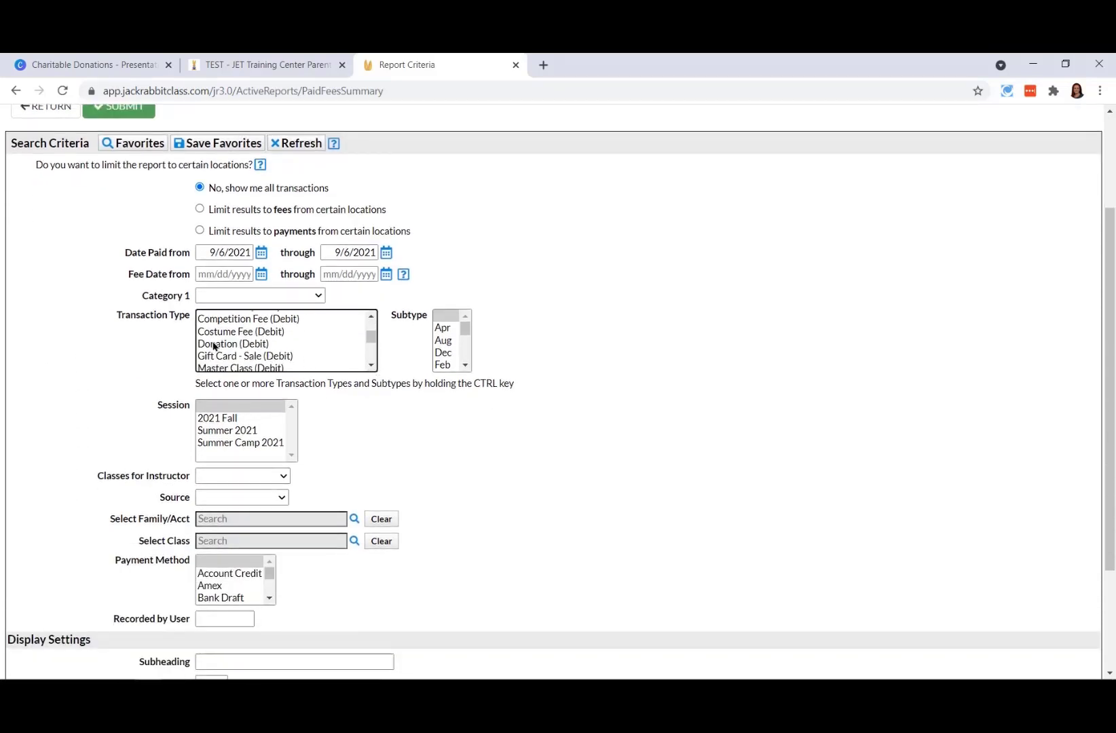
left_click(216, 345)
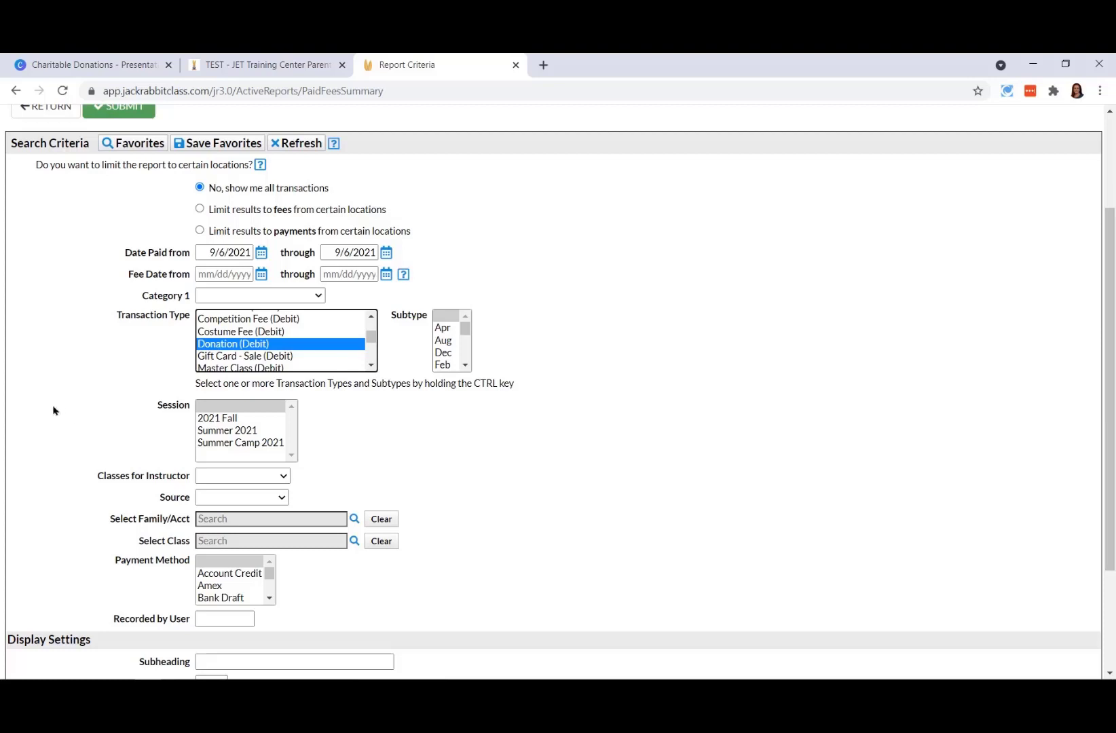
Step: Set Show Charitable Donations to Yes and submit the report
scroll(54, 411, "down", 2)
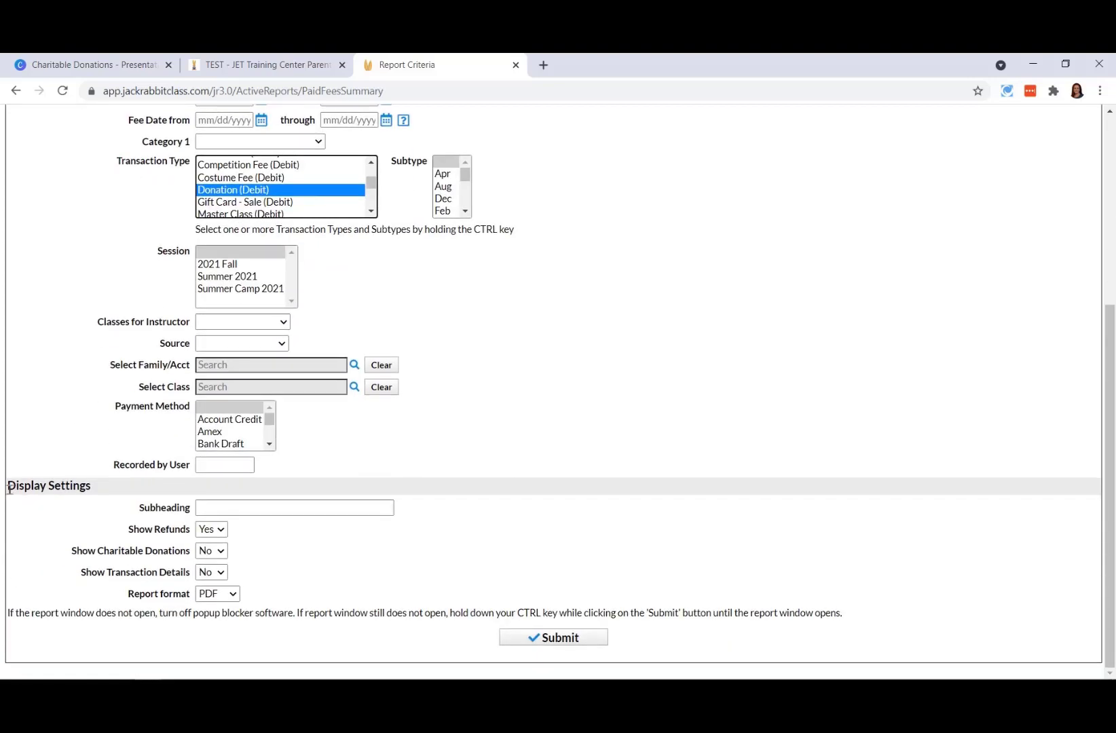
left_click_drag(9, 486, 47, 540)
left_click(40, 526)
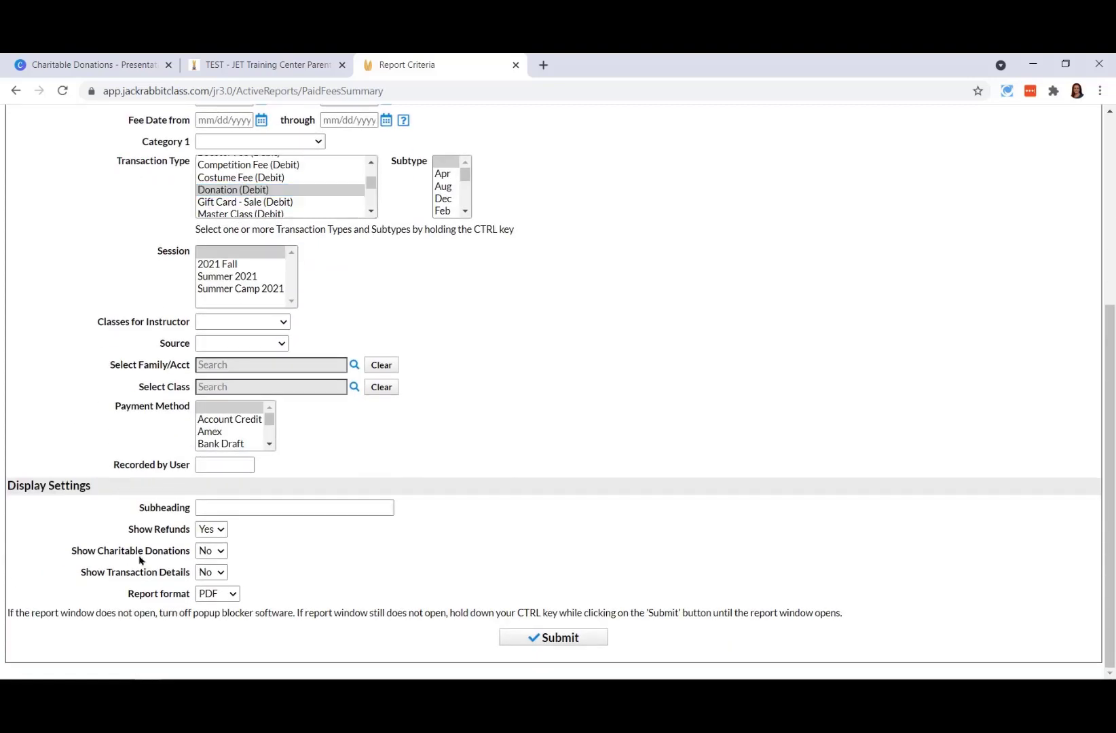
left_click(213, 552)
left_click(211, 579)
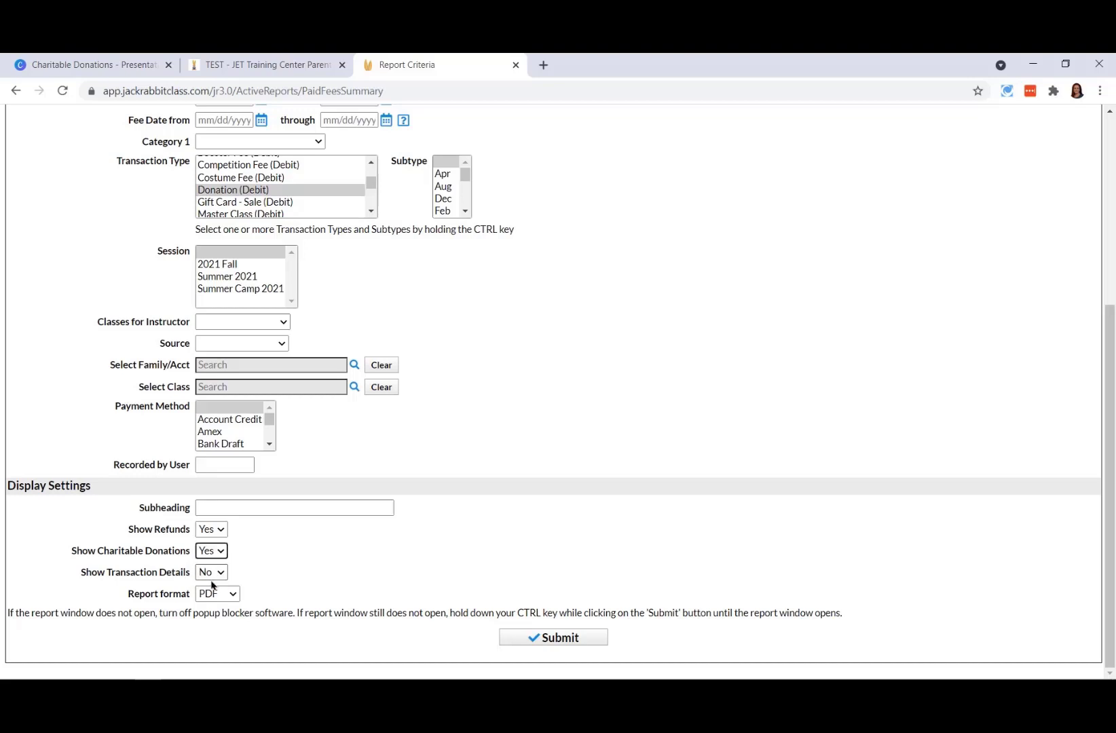
left_click(557, 639)
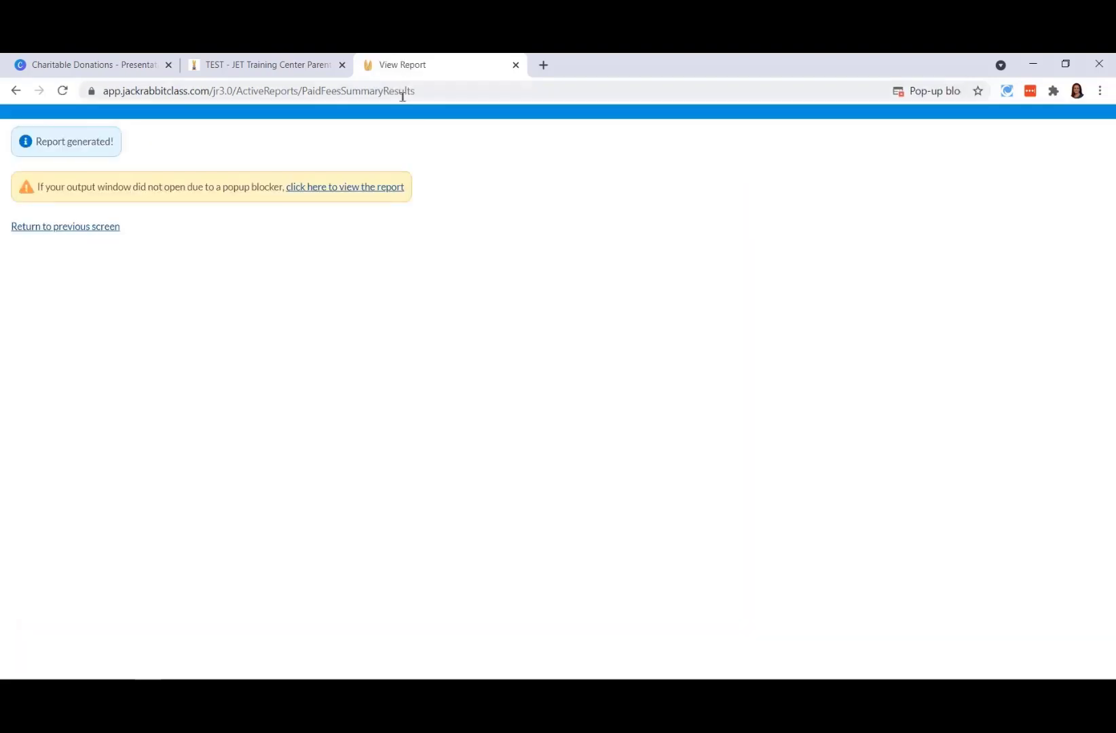
Step: Check the 100.00 Total Charitable Donations in the Paid Fees Summary PDF, then close it
left_click(335, 190)
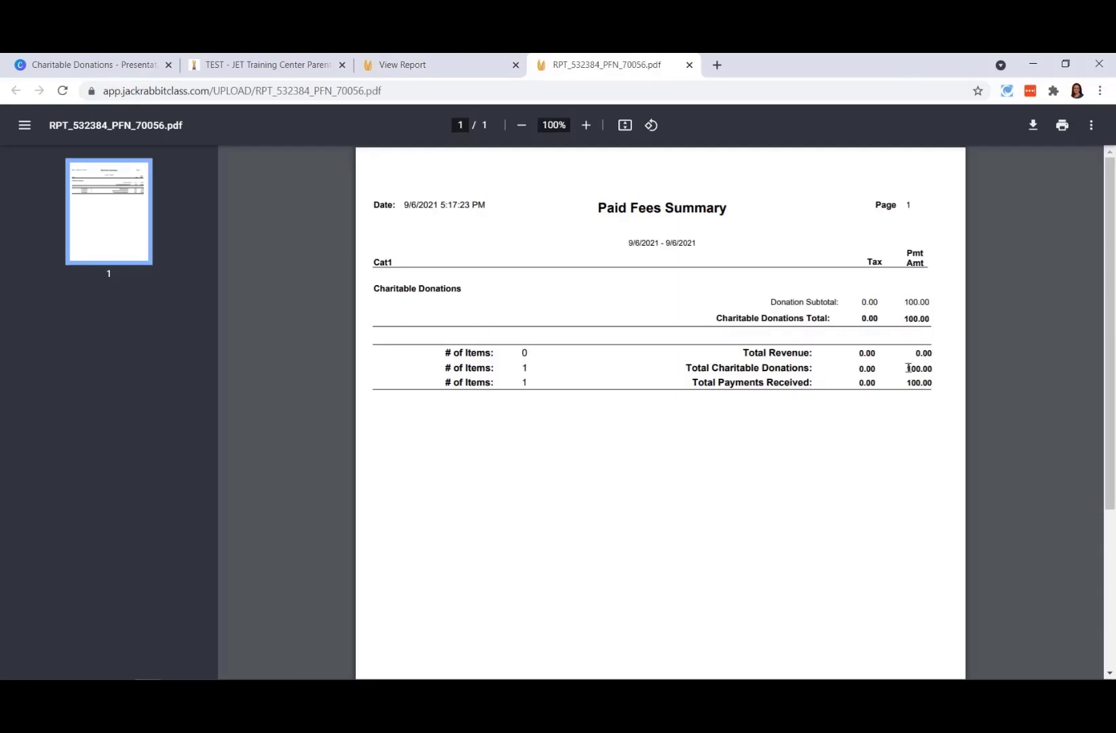
left_click_drag(914, 367, 957, 381)
left_click(824, 505)
left_click_drag(687, 370, 934, 370)
left_click(817, 466)
left_click(689, 65)
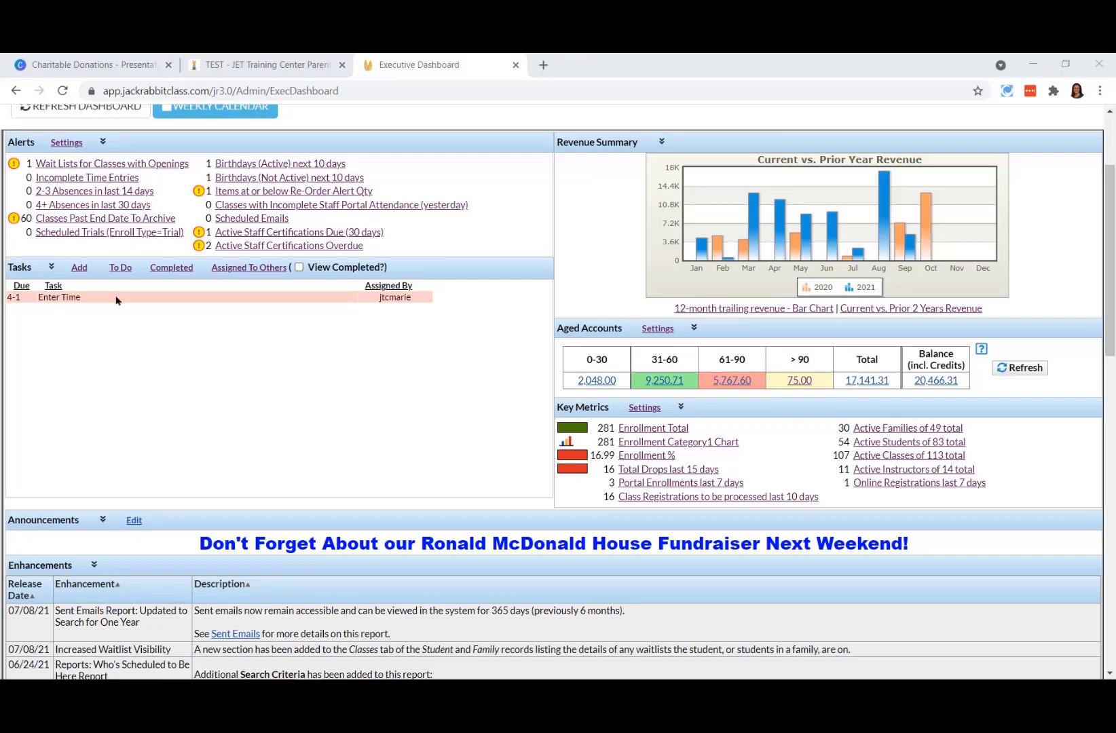
Step: Submit the Revenue Snapshot report for 9/6/2021 and open the generated PDF
scroll(493, 371, "up", 2)
mouse_move(564, 170)
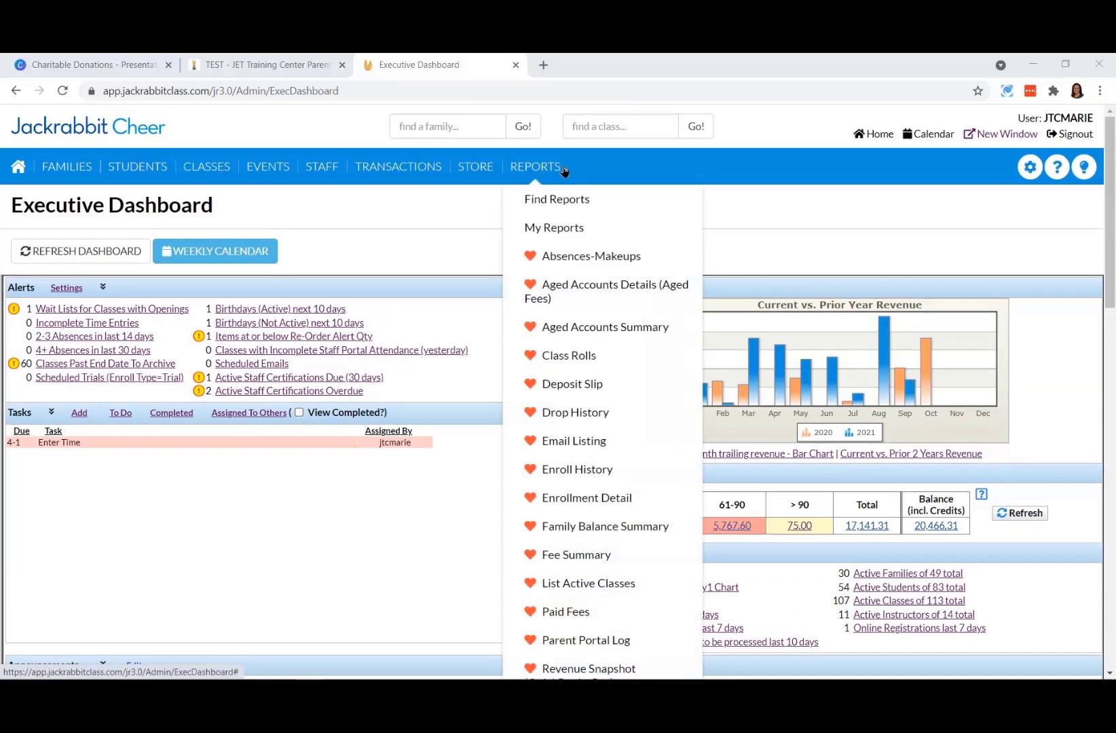
left_click(588, 669)
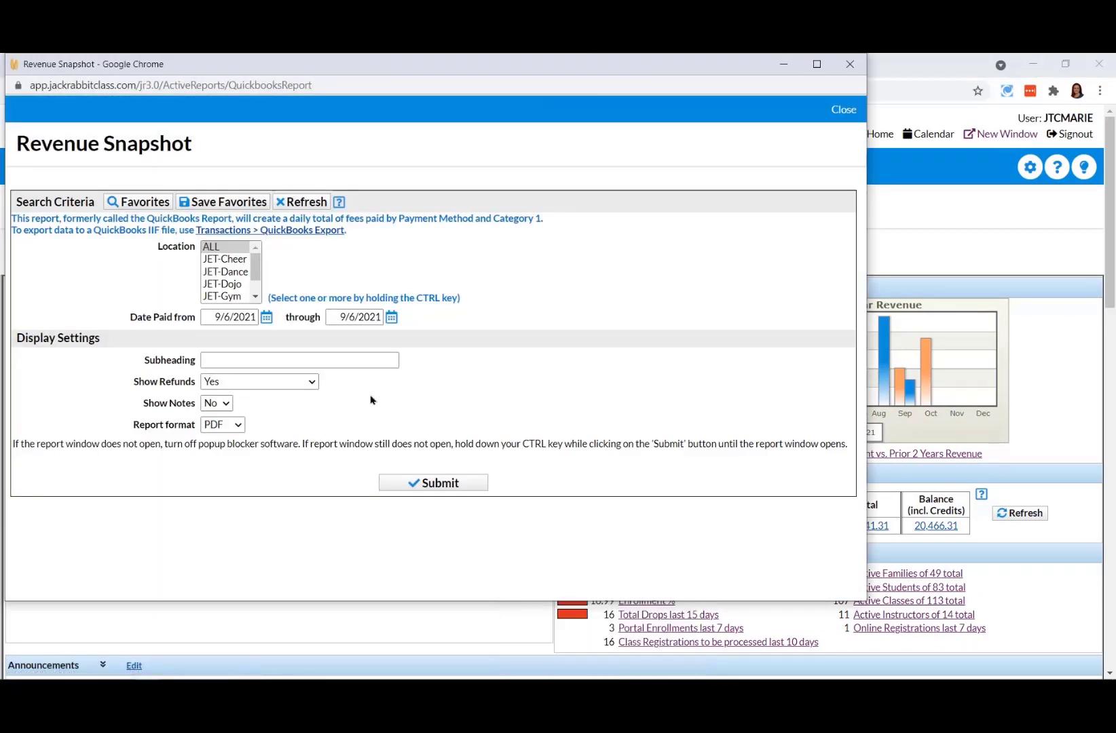
left_click(421, 483)
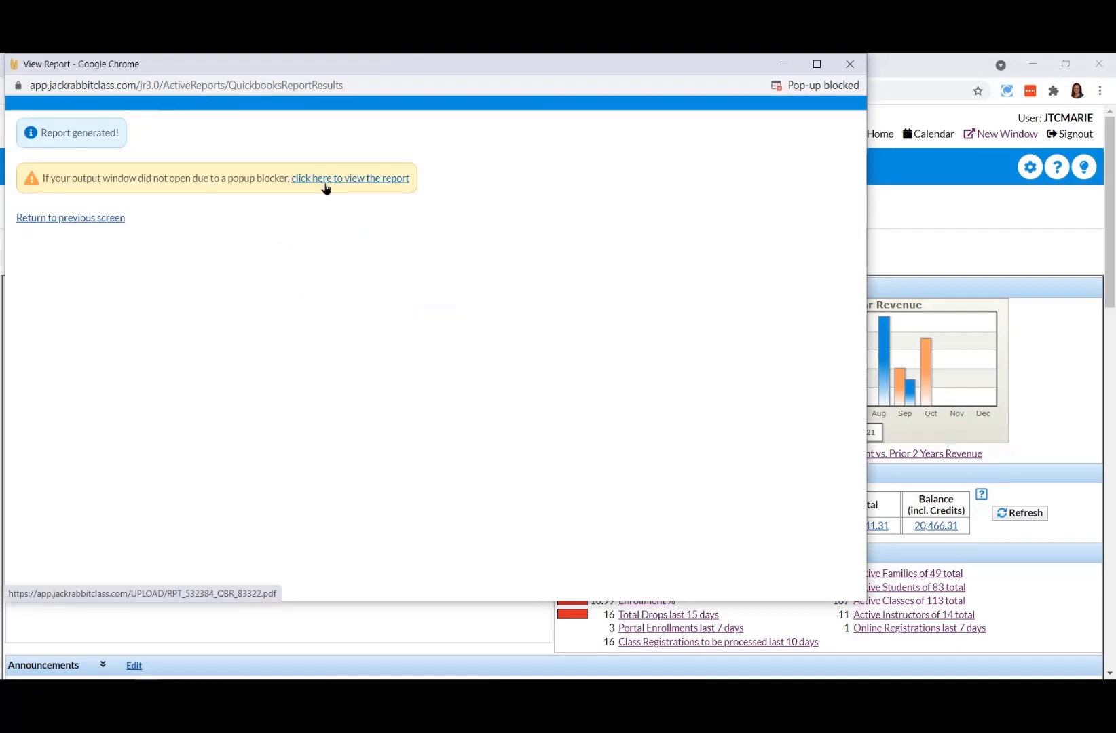
left_click(327, 179)
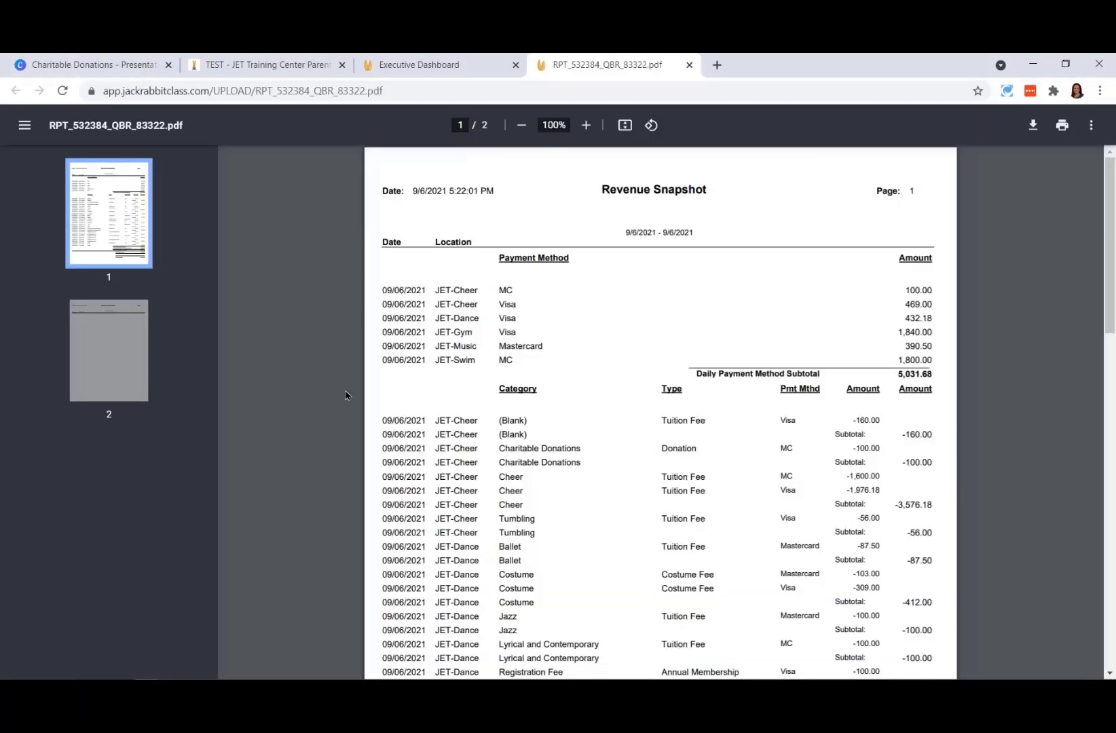
Step: Highlight the Revenue Snapshot's Charitable Donations rows and -100.00 daily subtotal, then return to the Executive Dashboard
scroll(606, 342, "down", 10)
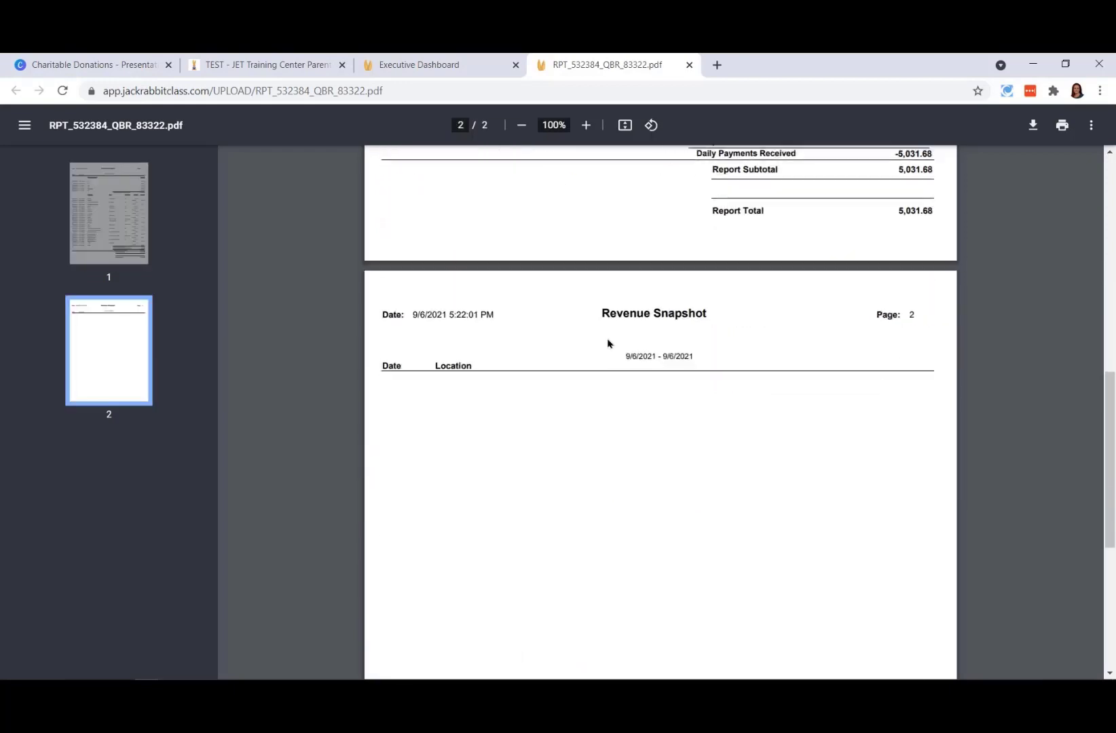
scroll(606, 343, "up", 5)
scroll(606, 343, "up", 2)
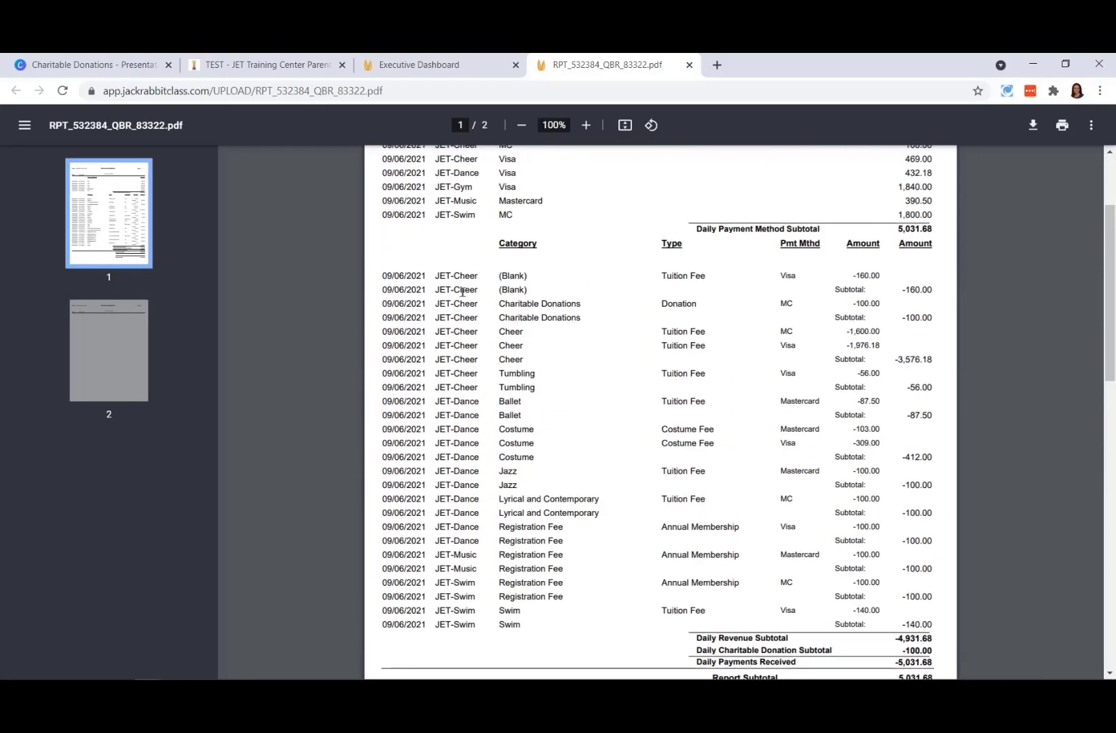
left_click_drag(503, 309, 588, 317)
scroll(616, 413, "down", 4)
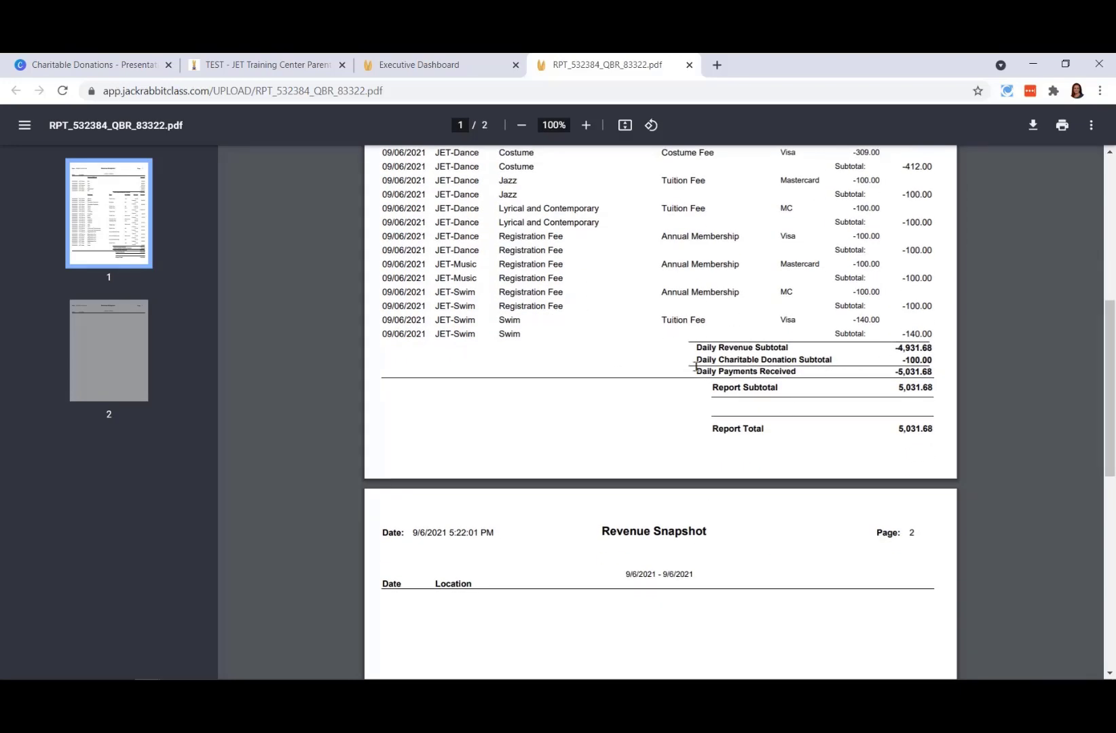
left_click_drag(733, 360, 941, 357)
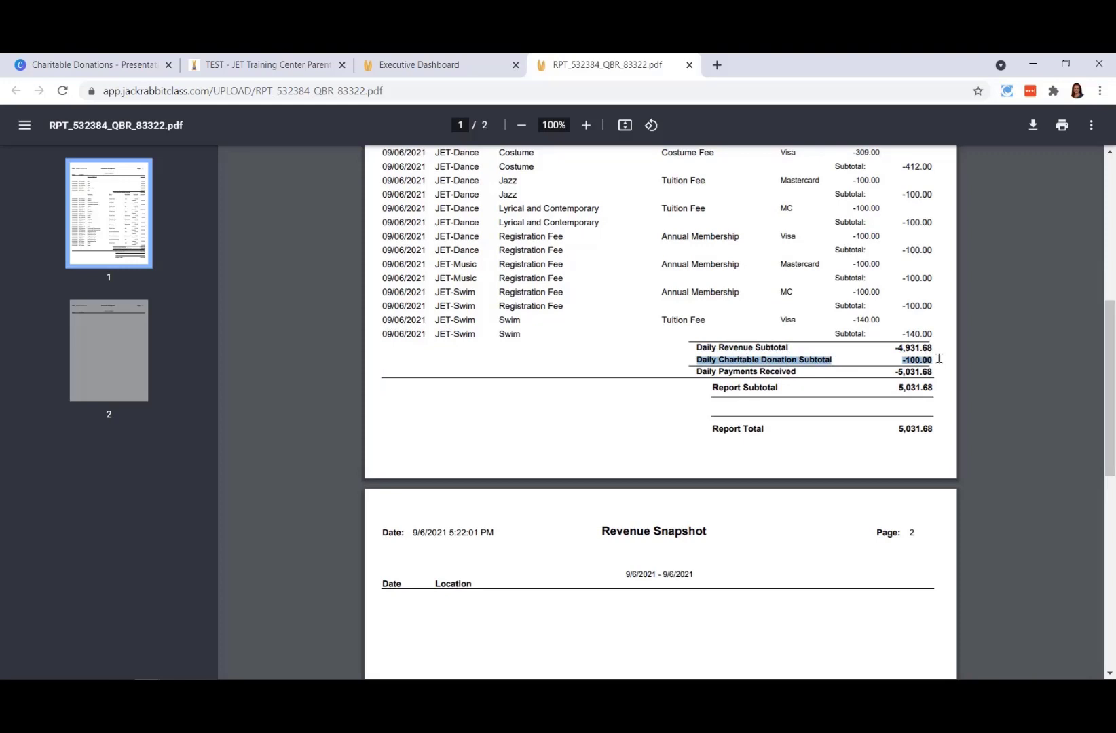
left_click(437, 65)
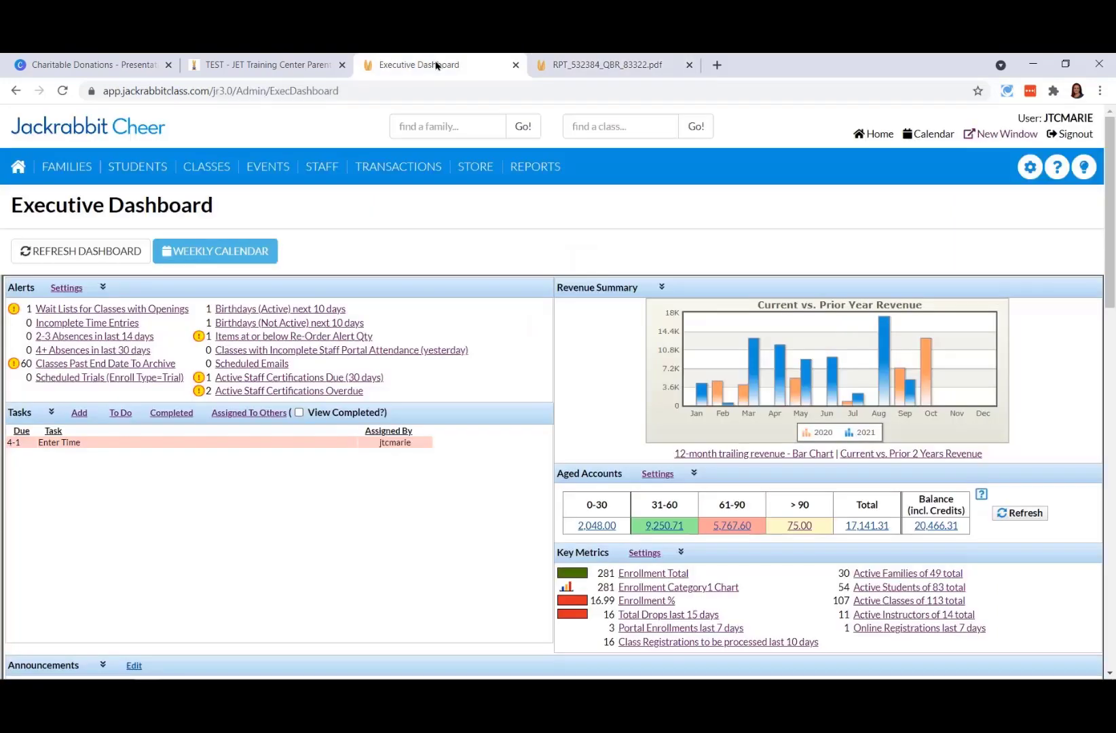